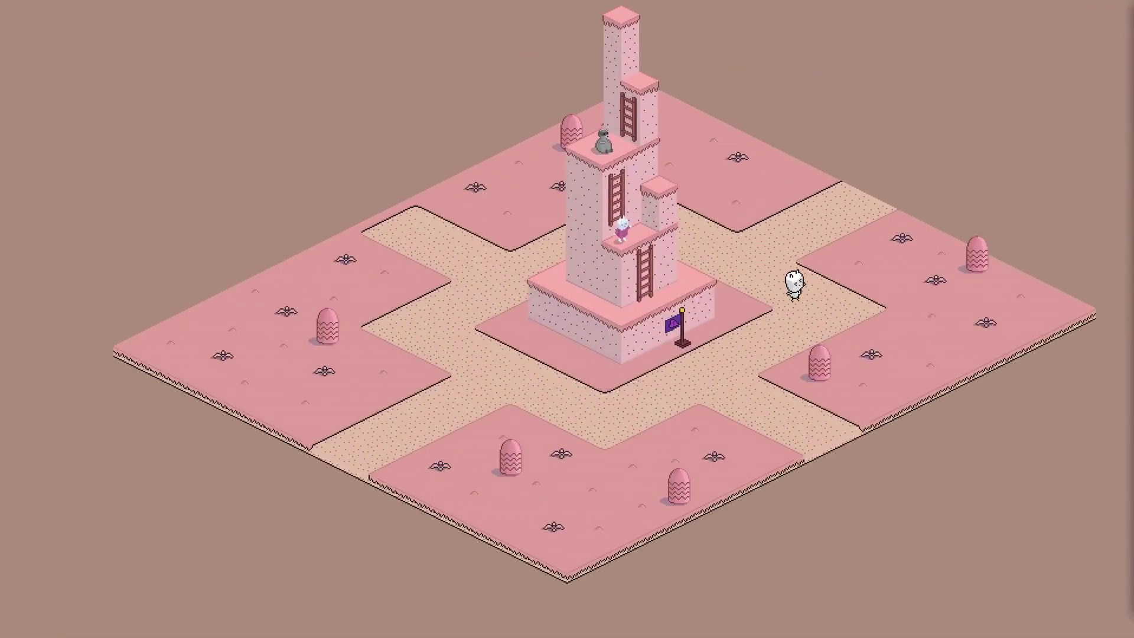
key(Down)
key(Left)
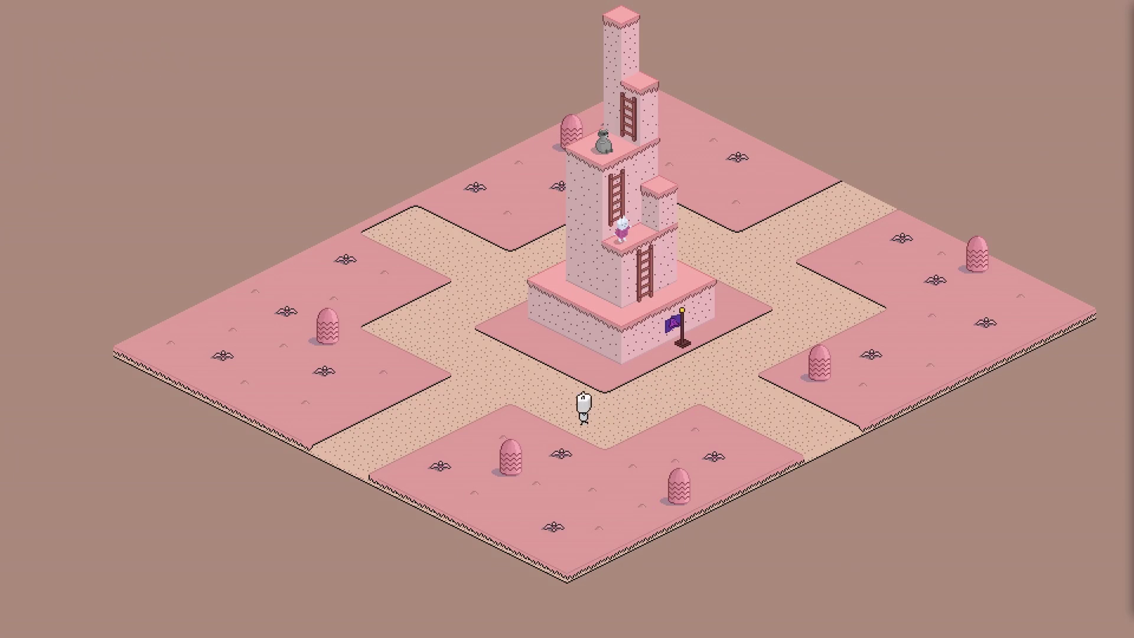
key(Down)
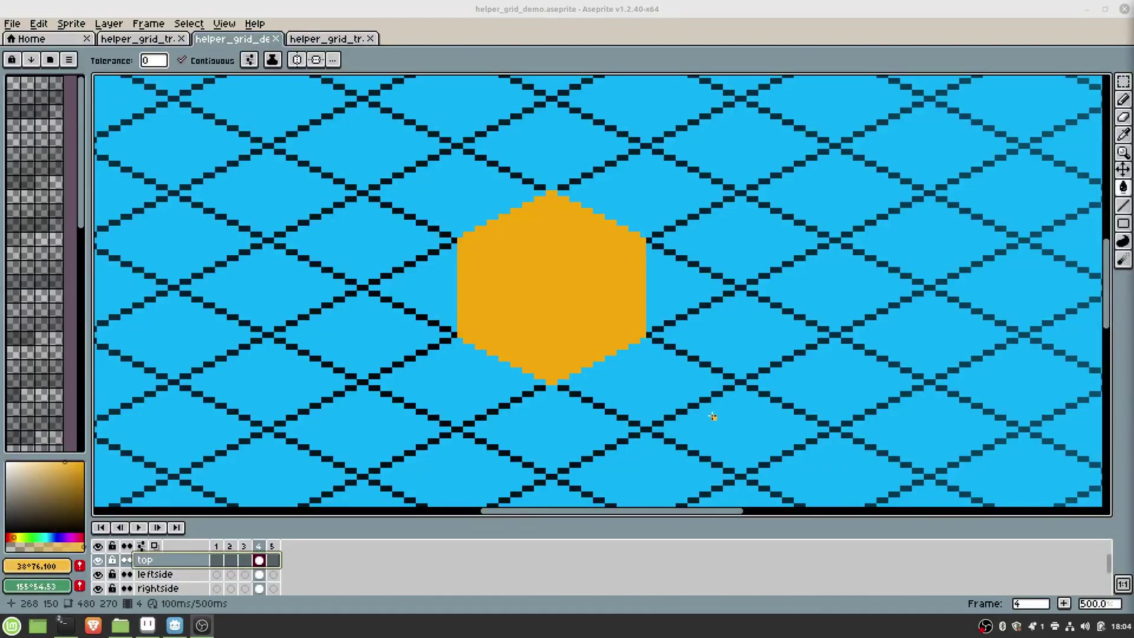
Step: Fill the orange cube's top face with a lighter orange on the top layer and its left face darker on the leftside layer
click(572, 239)
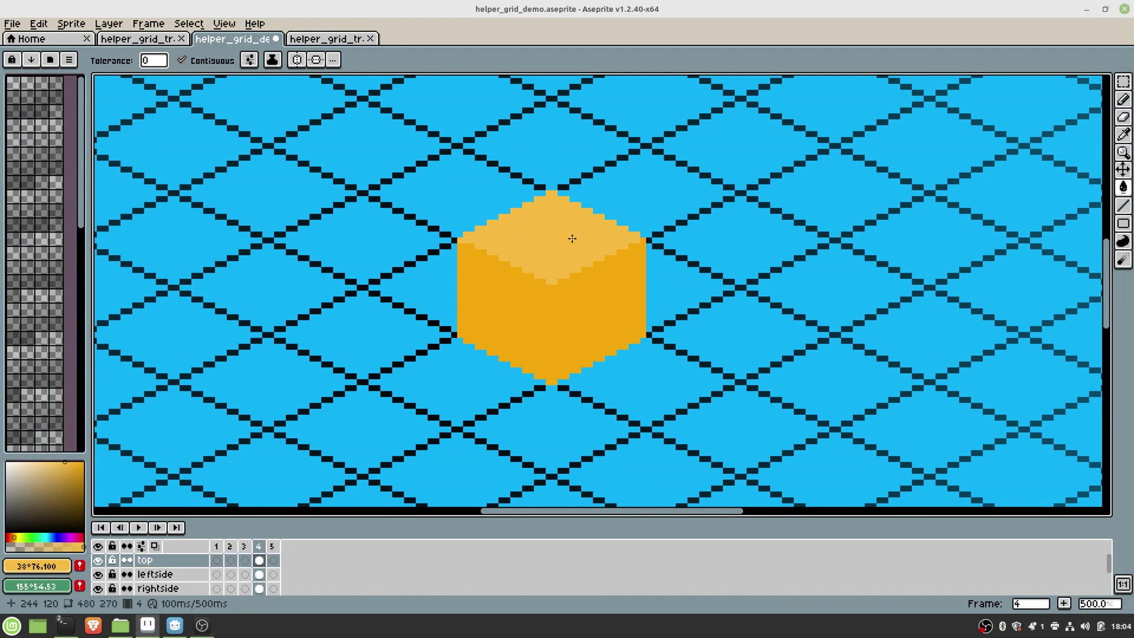
click(183, 574)
drag(71, 464, 93, 475)
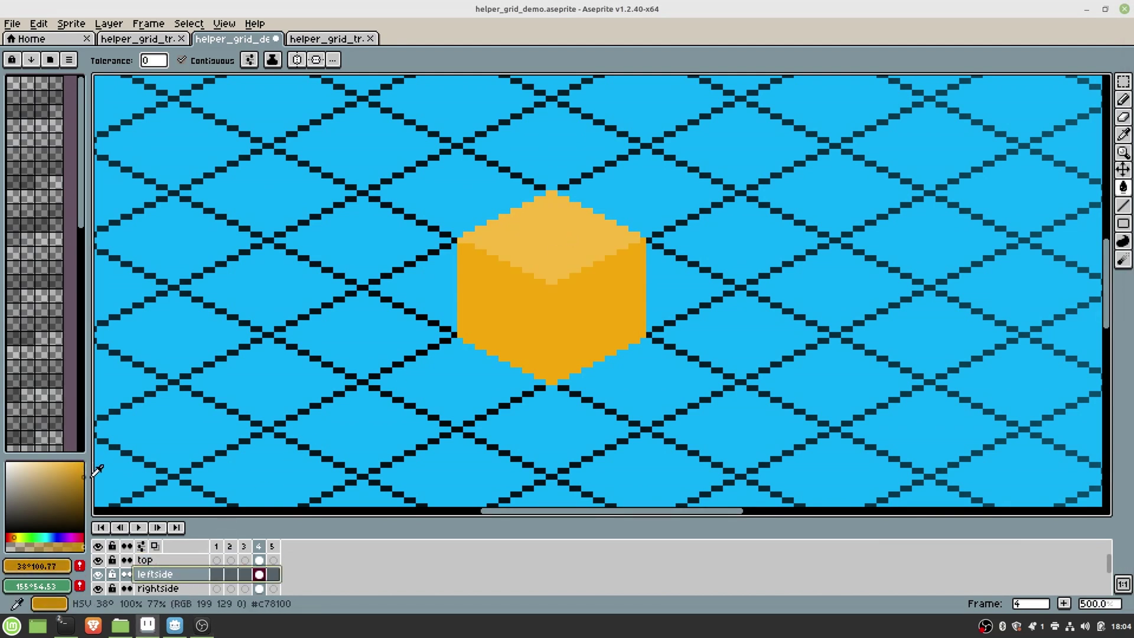
click(503, 324)
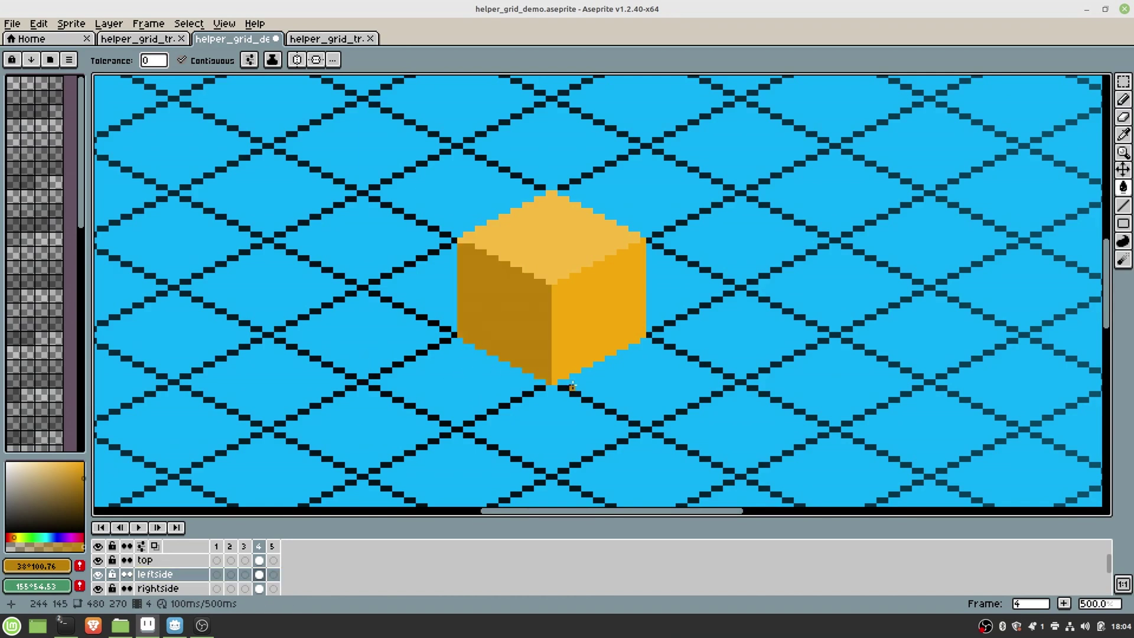
scroll(572, 385, down, 4)
scroll(572, 385, up, 5)
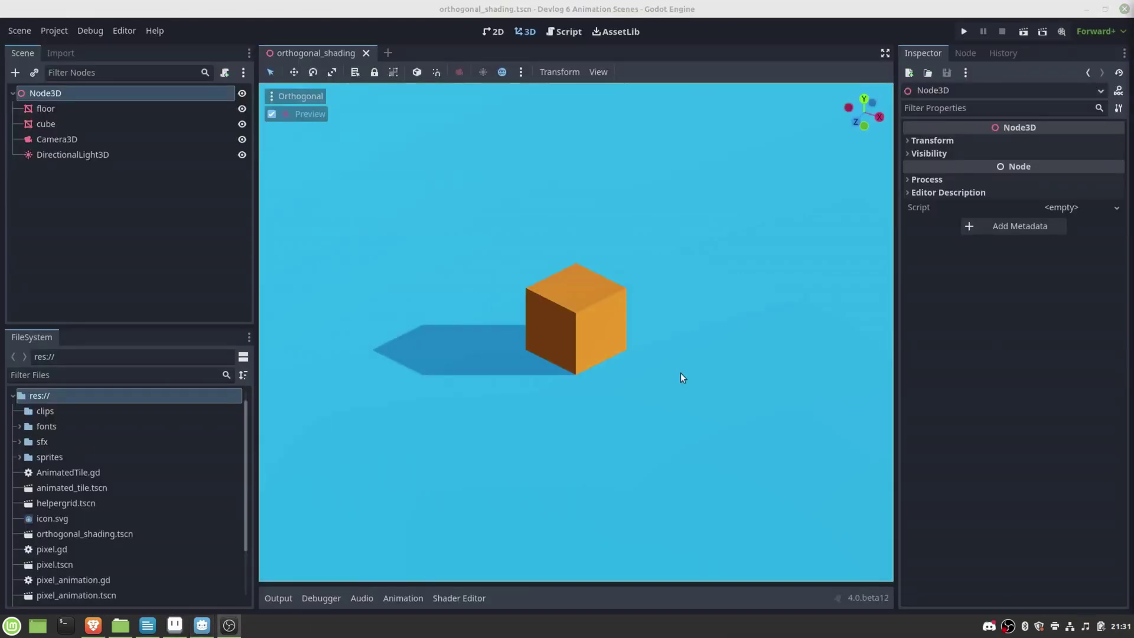
Step: Switch to Godot, view the Camera3D settings and adjust the X rotation of DirectionalLight3D
click(71, 140)
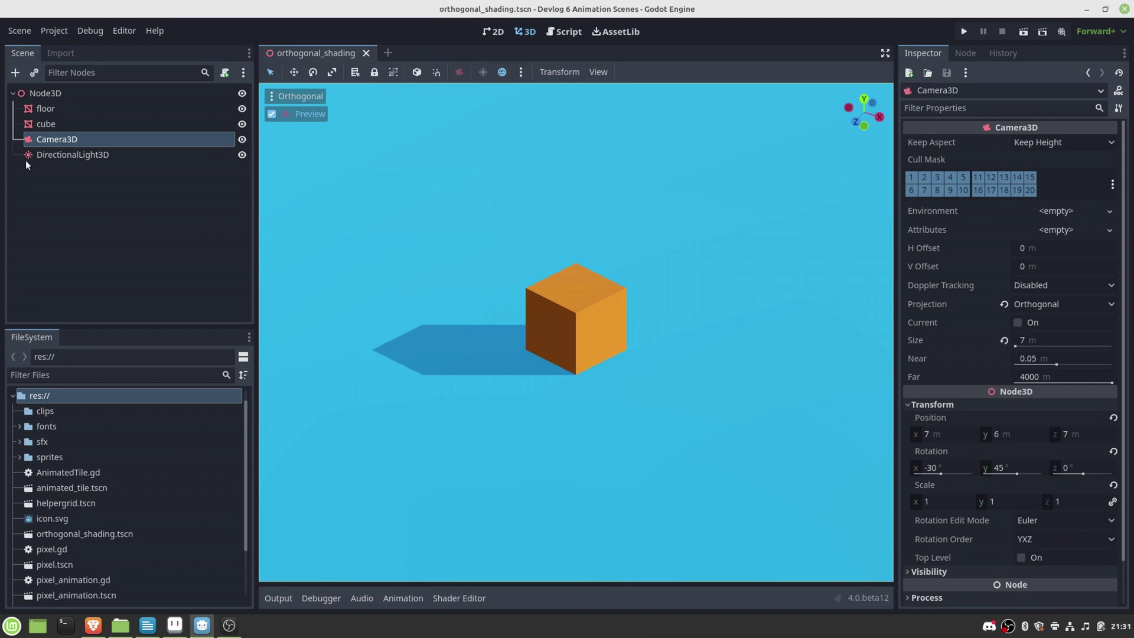
click(48, 155)
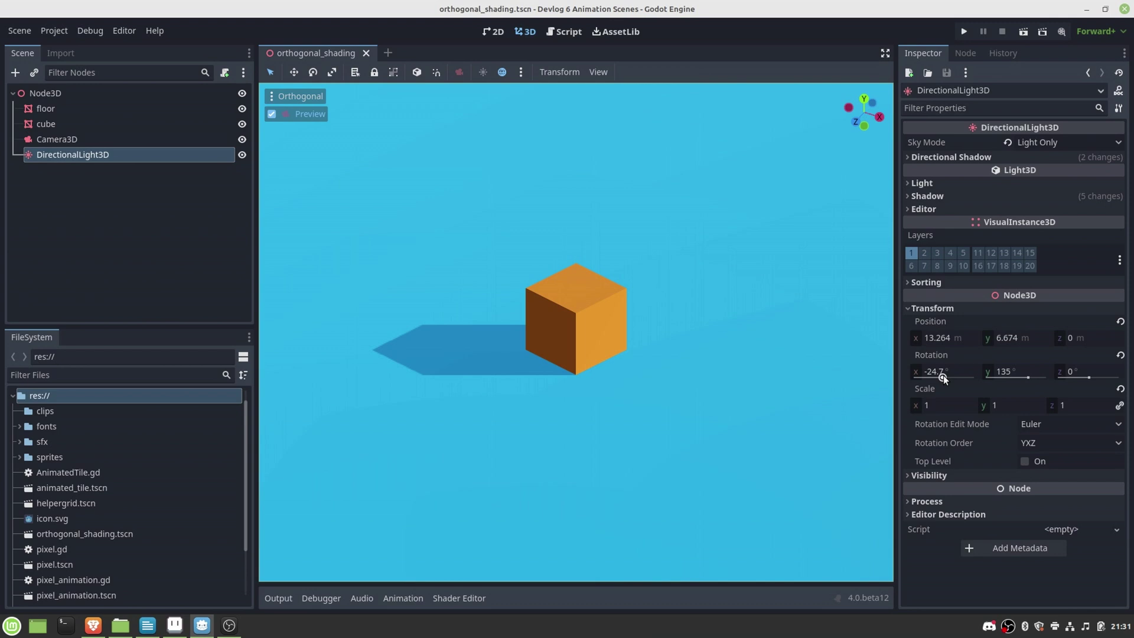
drag(943, 374, 931, 379)
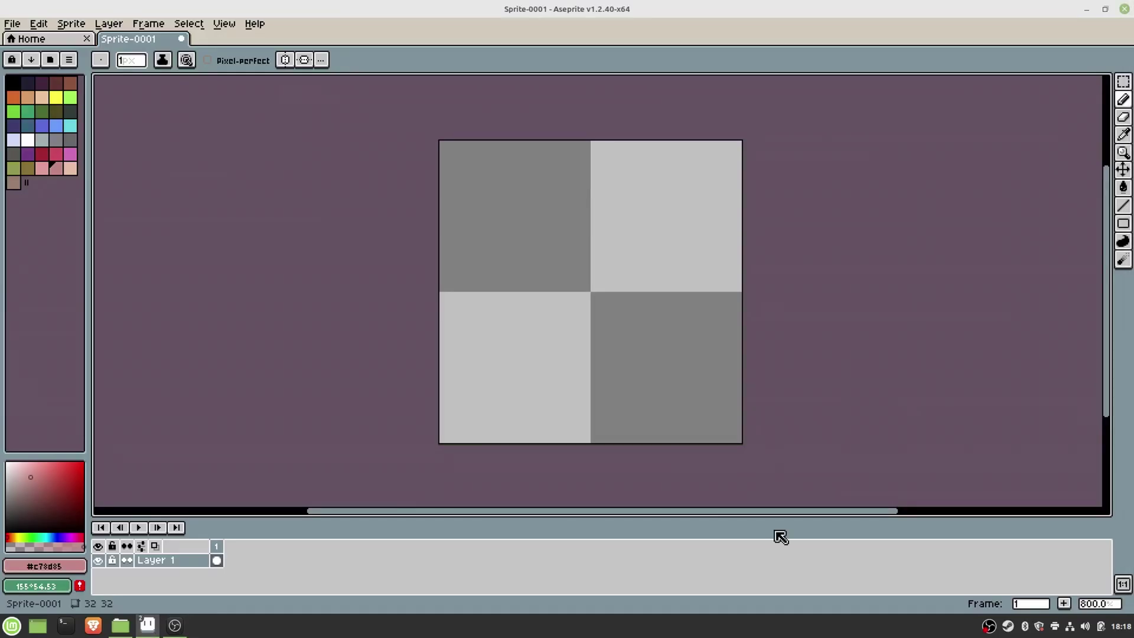
Step: In Aseprite, outline an isometric block in black lines on the 32×32 sprite: lower edges, short vertical sides and diamond top
mouse_move(585, 438)
mouse_down()
mouse_move(430, 297)
mouse_move(430, 360)
mouse_move(742, 362)
mouse_up()
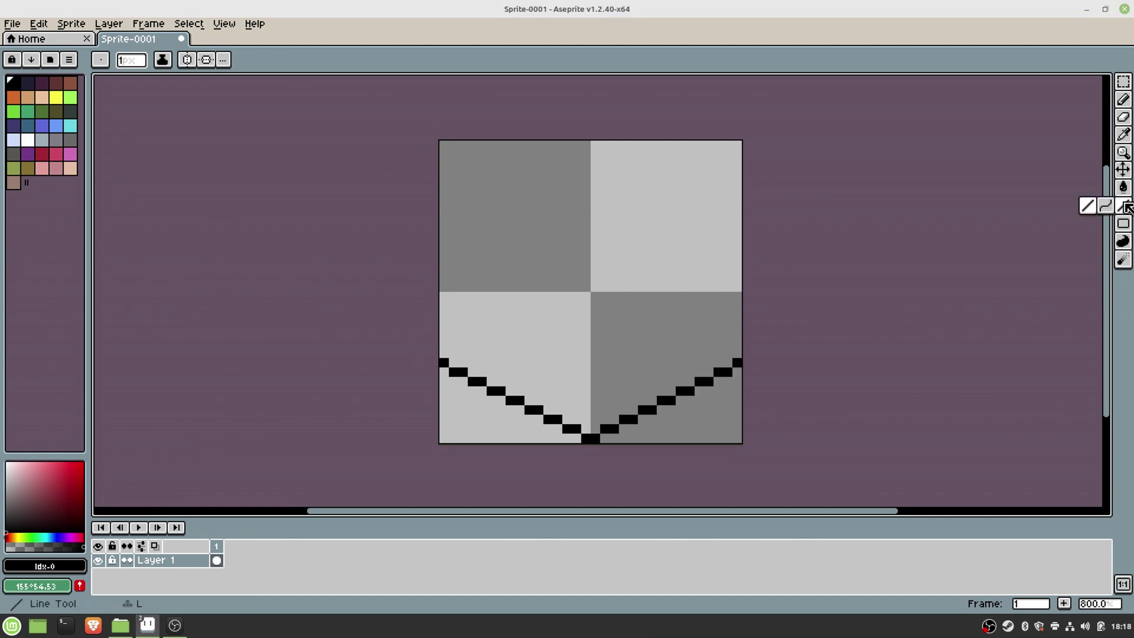
drag(444, 362, 444, 287)
drag(737, 358, 736, 286)
mouse_move(444, 287)
mouse_down()
mouse_move(561, 329)
mouse_move(590, 362)
mouse_move(740, 287)
mouse_up()
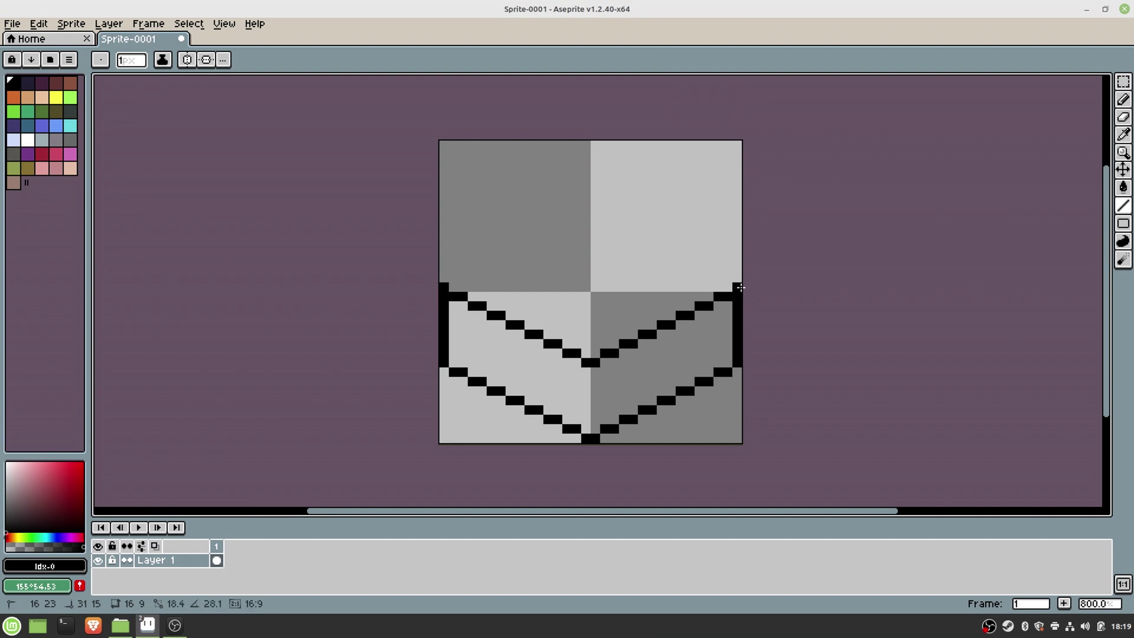
mouse_move(444, 287)
mouse_down()
mouse_move(590, 212)
mouse_move(737, 287)
mouse_up()
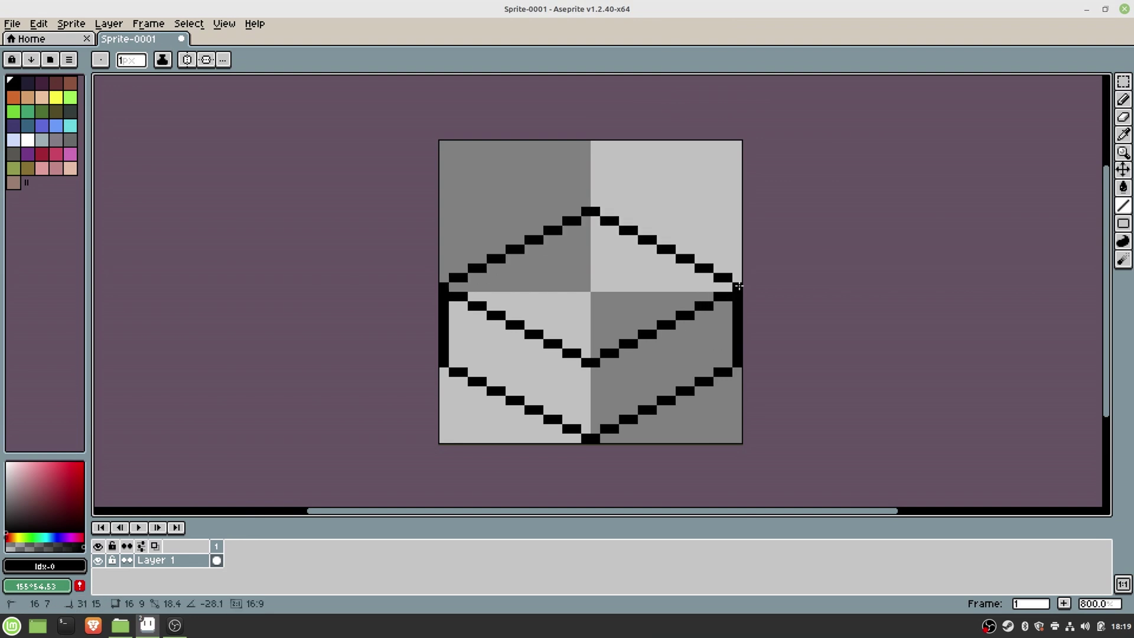
middle_drag(642, 353, 623, 295)
Step: Draw a jagged black icing-drip line with the pencil across both side faces of the block
key(b)
scroll(509, 274, up, 3)
mouse_move(361, 197)
mouse_down()
mouse_move(512, 252)
mouse_move(643, 330)
mouse_move(653, 348)
mouse_move(774, 251)
mouse_move(904, 201)
mouse_up()
click(909, 215)
scroll(560, 294, down, 4)
scroll(562, 261, up, 3)
Step: Fill the block's lower side band with beige and the top face and dripping icing with pink
click(70, 168)
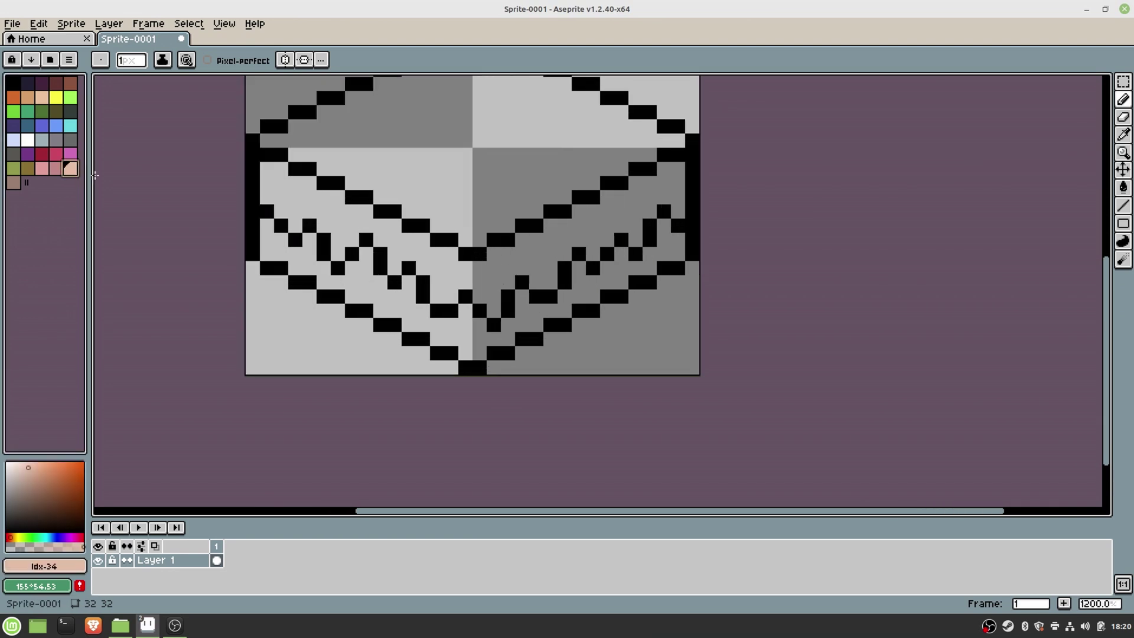
key(g)
click(415, 322)
click(42, 169)
click(407, 240)
click(413, 178)
Step: Redraw the outline of the diamond top in the darker pink #c78d85 using the Line tool
click(58, 169)
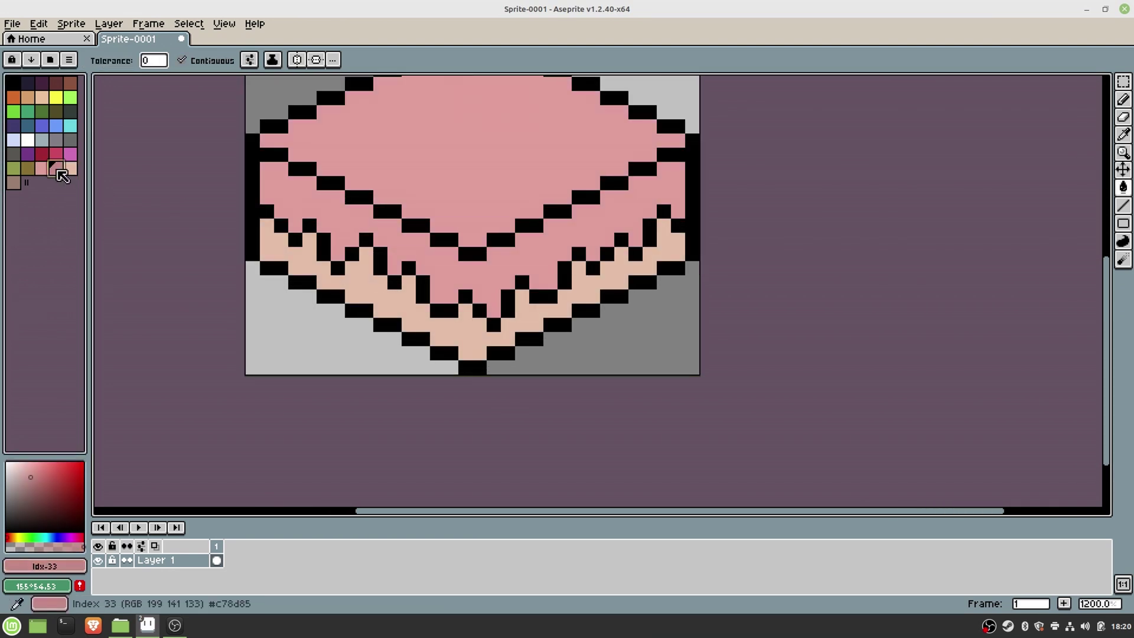
middle_drag(253, 140, 223, 198)
key(l)
mouse_move(223, 198)
mouse_down()
mouse_move(438, 311)
mouse_move(663, 198)
mouse_up()
mouse_move(662, 199)
mouse_down()
mouse_move(450, 85)
mouse_move(224, 198)
mouse_up()
middle_drag(278, 218, 300, 201)
Step: Paint the black vertical edges beside the icing with the light pink #e6a39a, then select black as the drawing colour
key(b)
alt+click(259, 213)
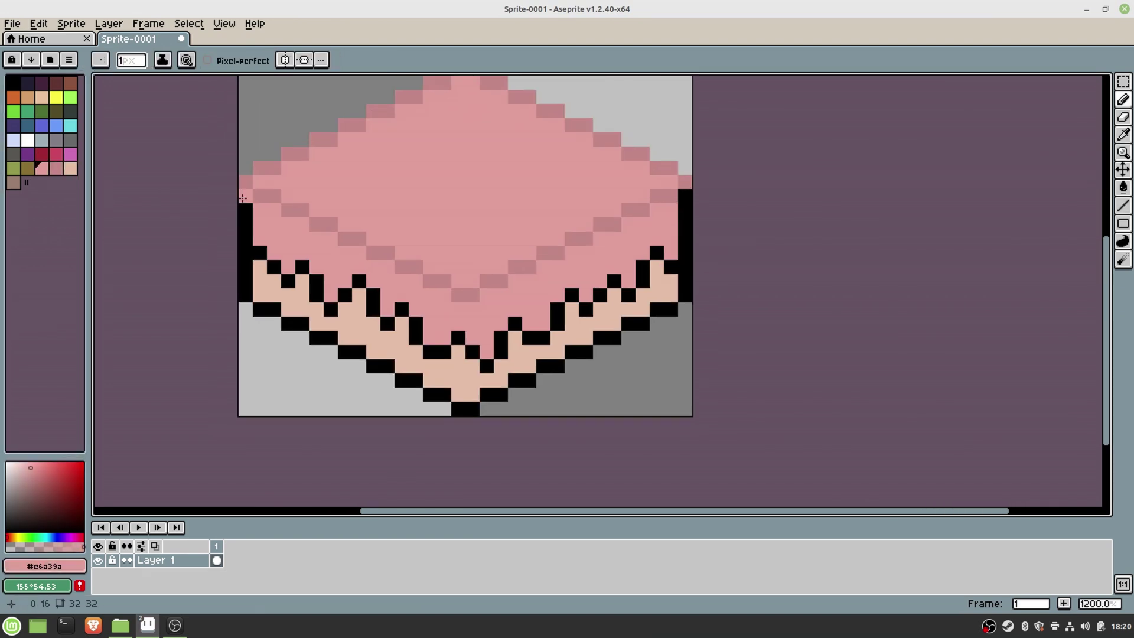
alt+click(243, 239)
drag(245, 196, 246, 281)
alt+click(259, 268)
middle_drag(463, 312, 339, 286)
drag(564, 255, 564, 170)
alt+click(553, 208)
scroll(372, 172, down, 2)
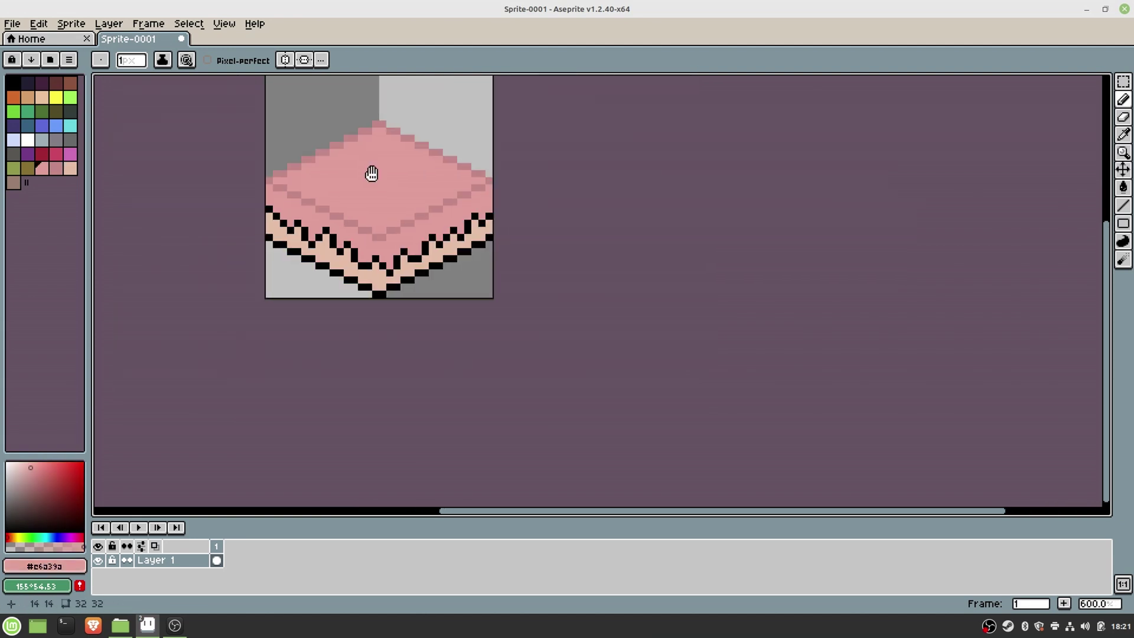
click(13, 82)
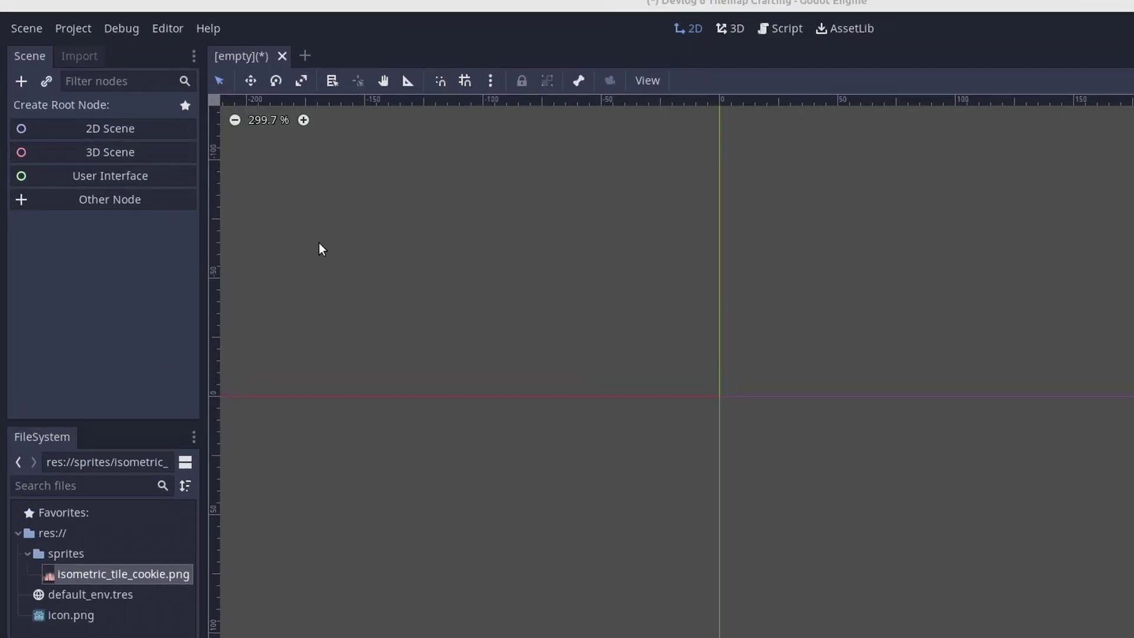
Step: In Godot, create a 2D scene root node and change its type to TileMap
click(92, 107)
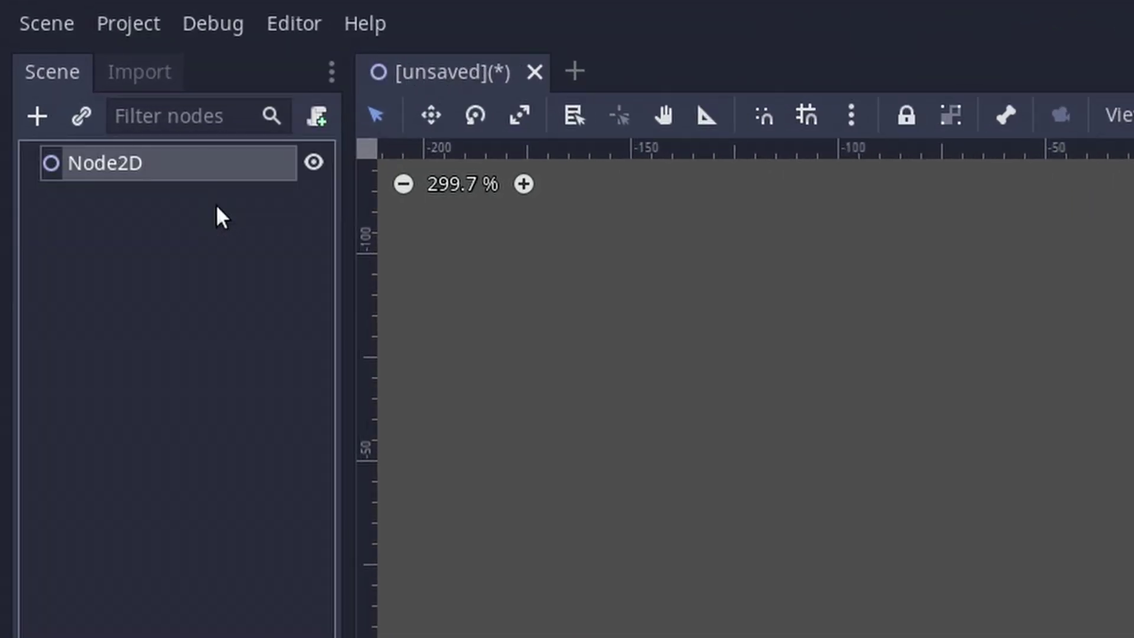
right_click(163, 163)
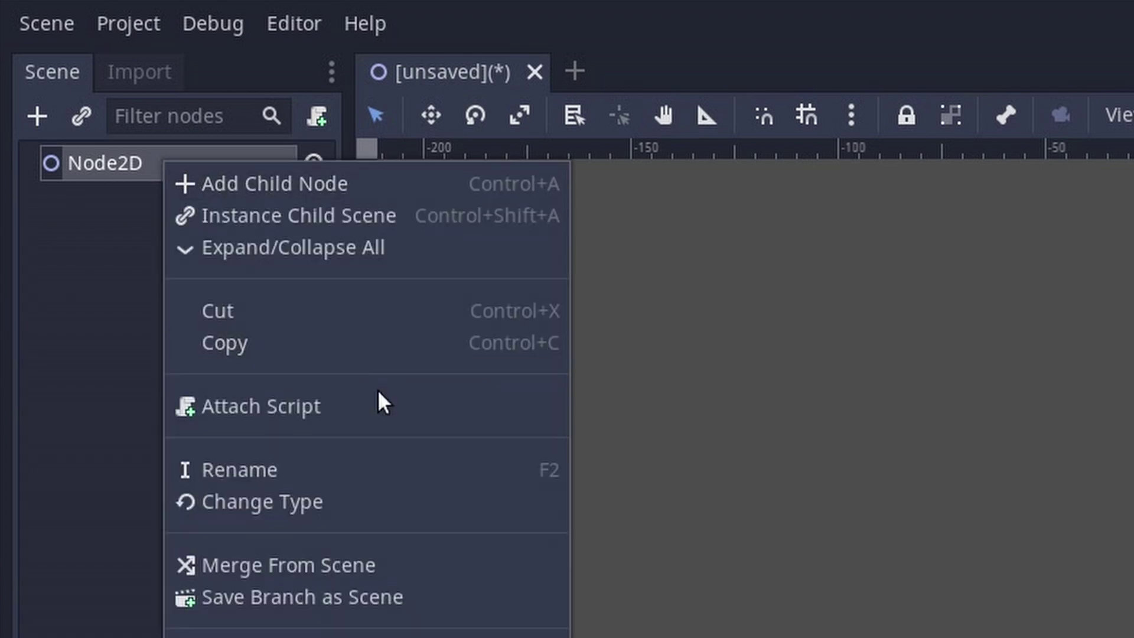
click(303, 500)
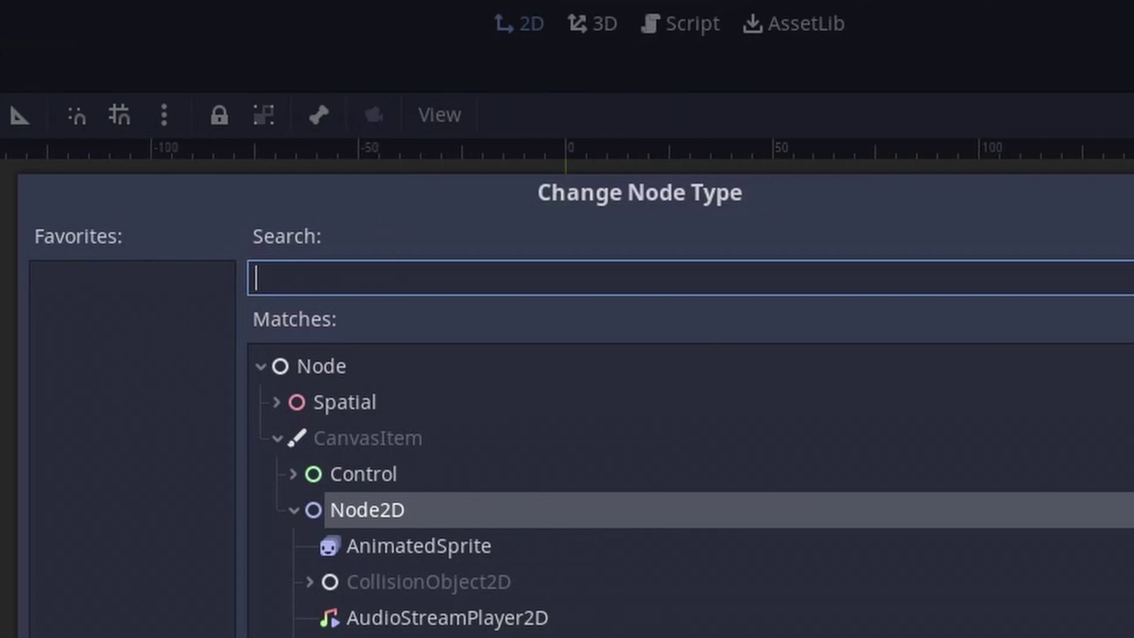
text(tilemap)
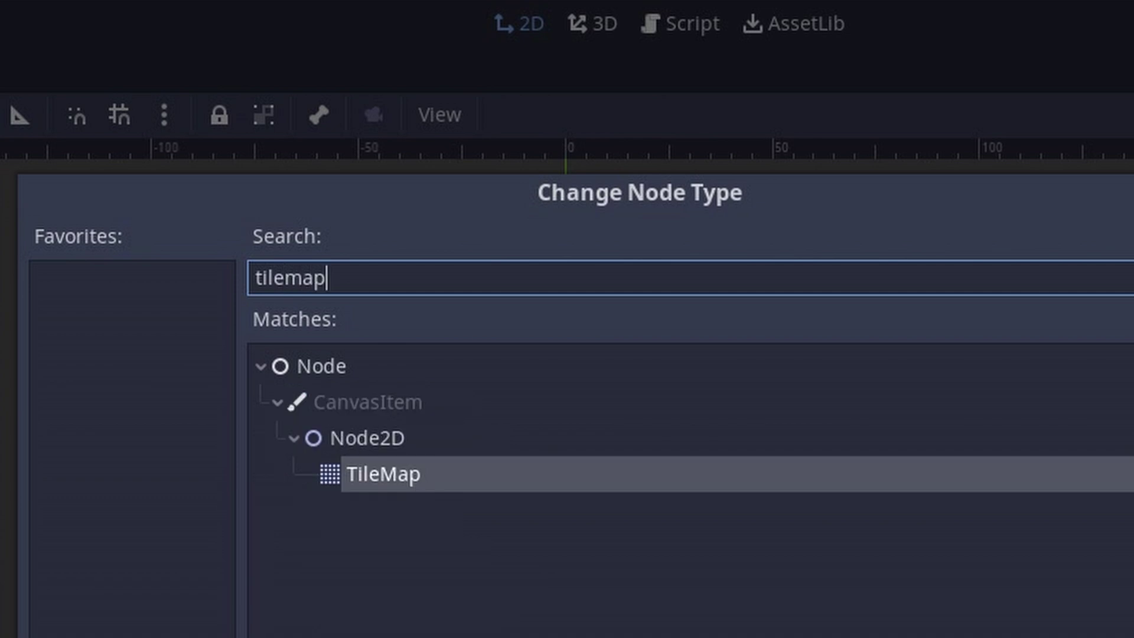
key(Return)
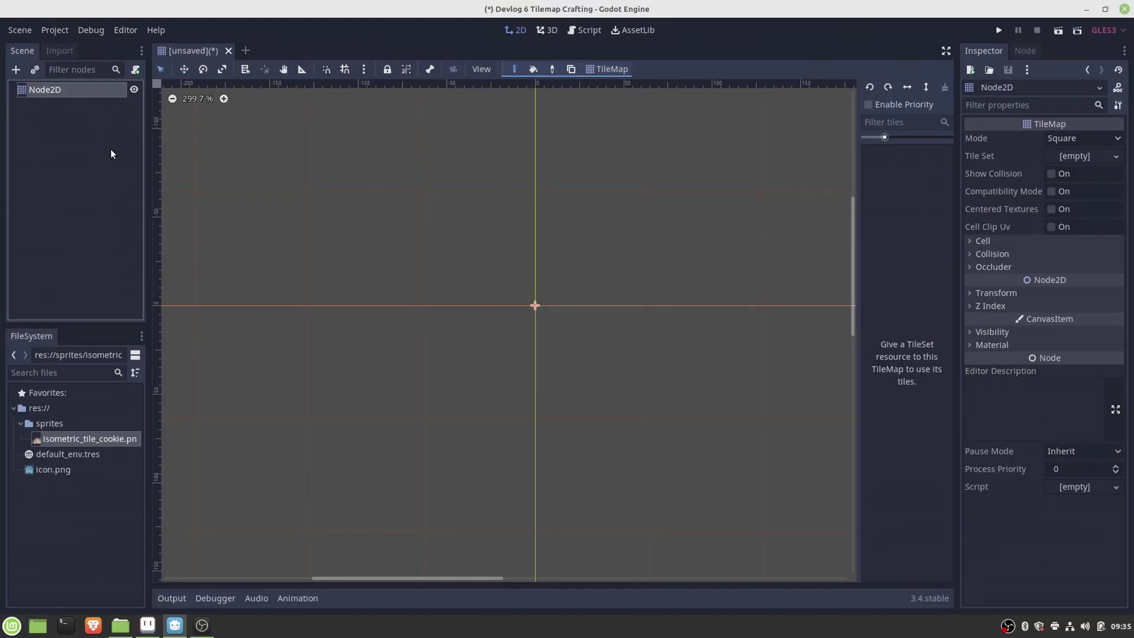
Step: Rename the root node IsometricTilemap and set its tilemap mode to Isometric
text(IsometricTilemap)
key(Return)
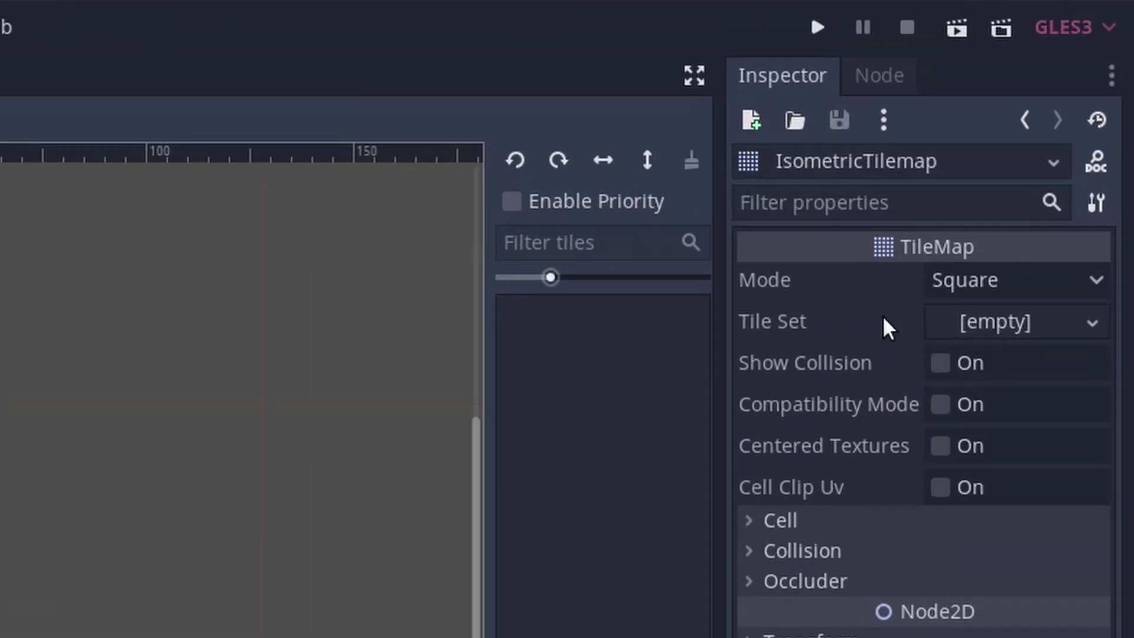
click(1000, 285)
click(1001, 351)
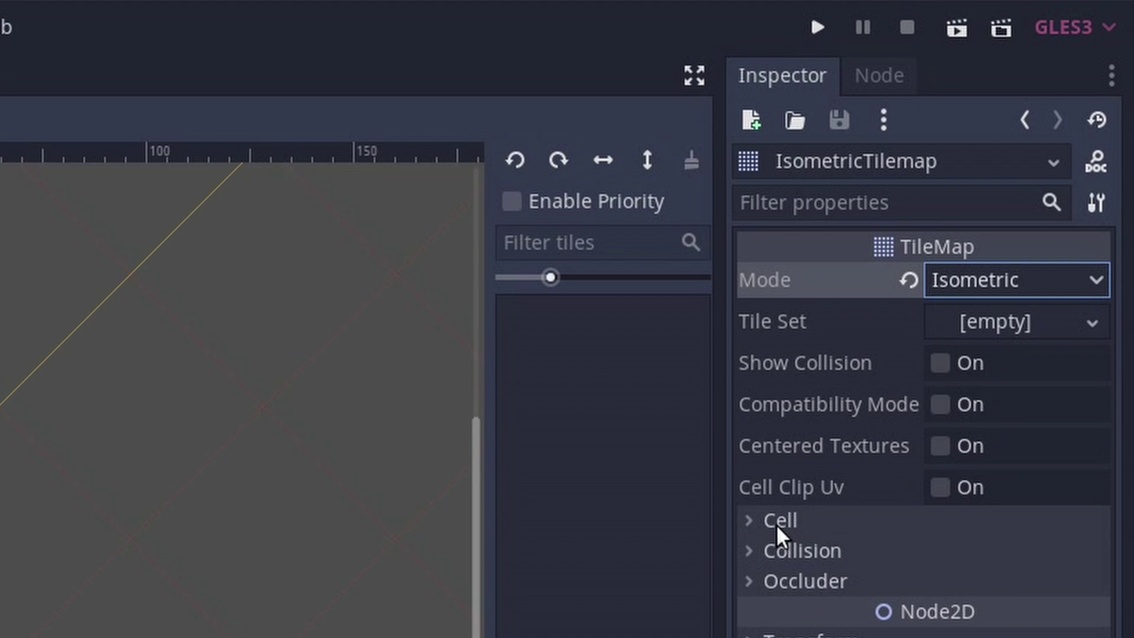
Step: Set the tilemap's cell size to 32 by 16
click(756, 520)
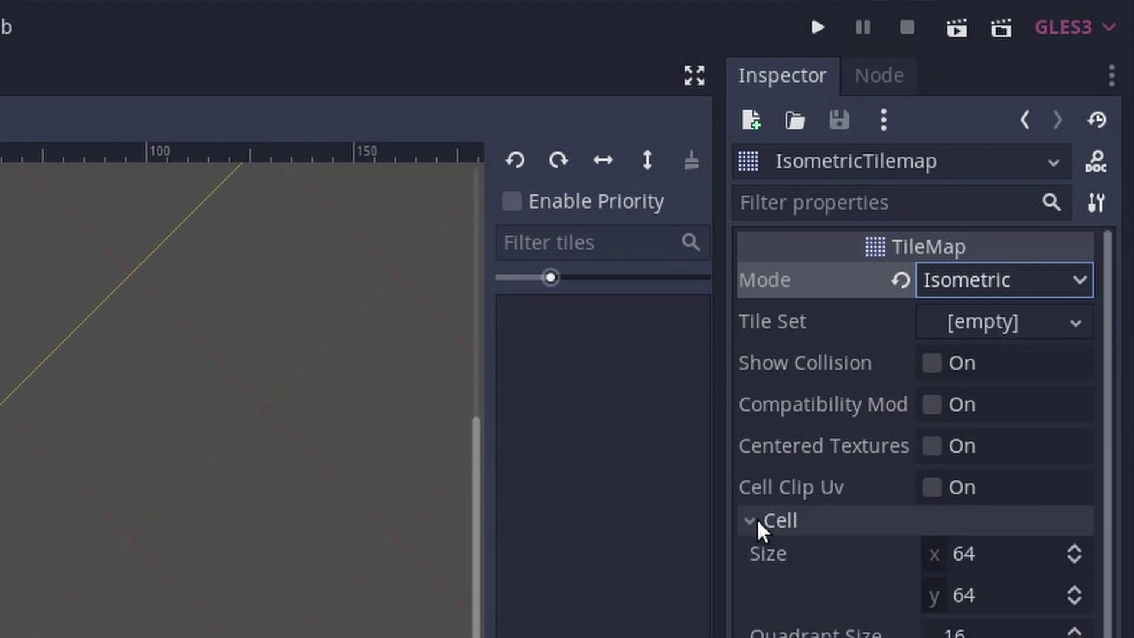
click(963, 557)
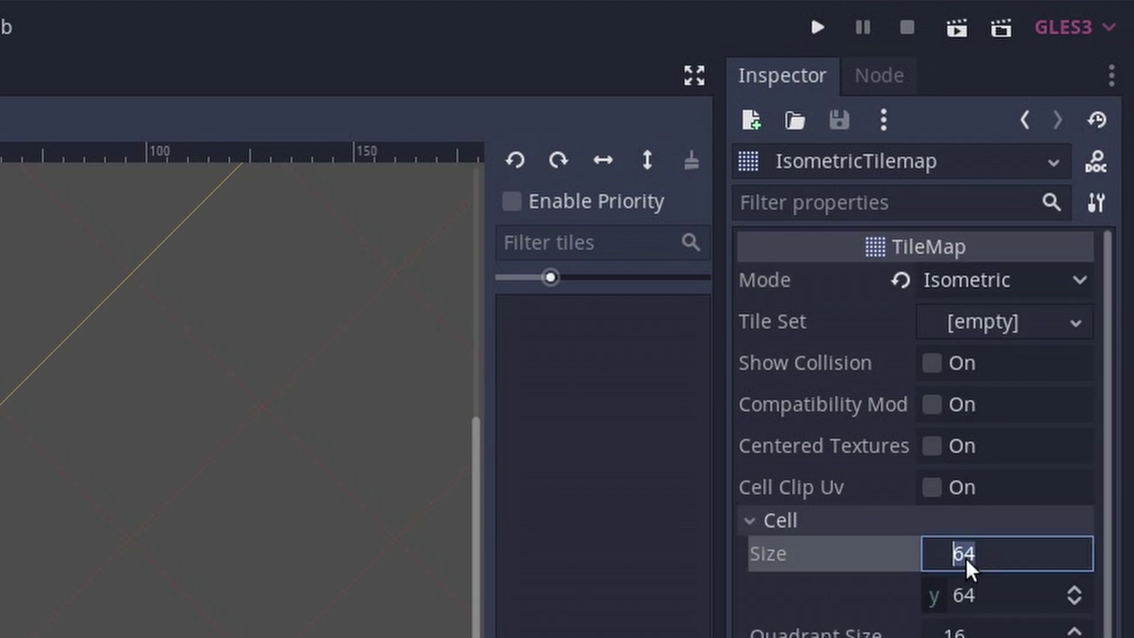
text(32)
click(961, 597)
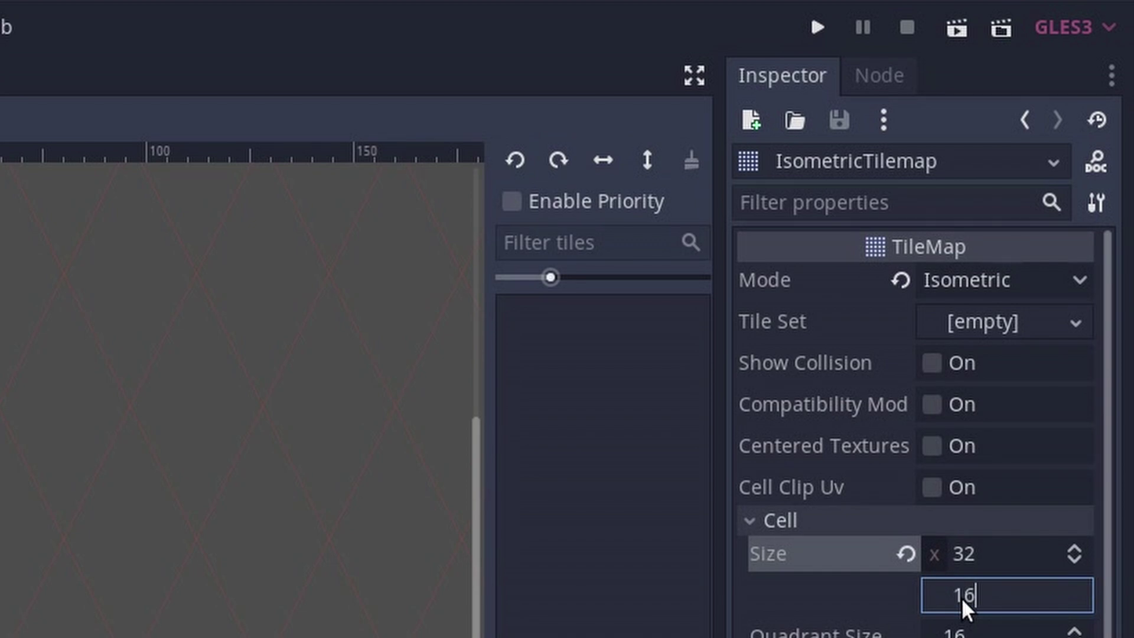
text(16)
key(Return)
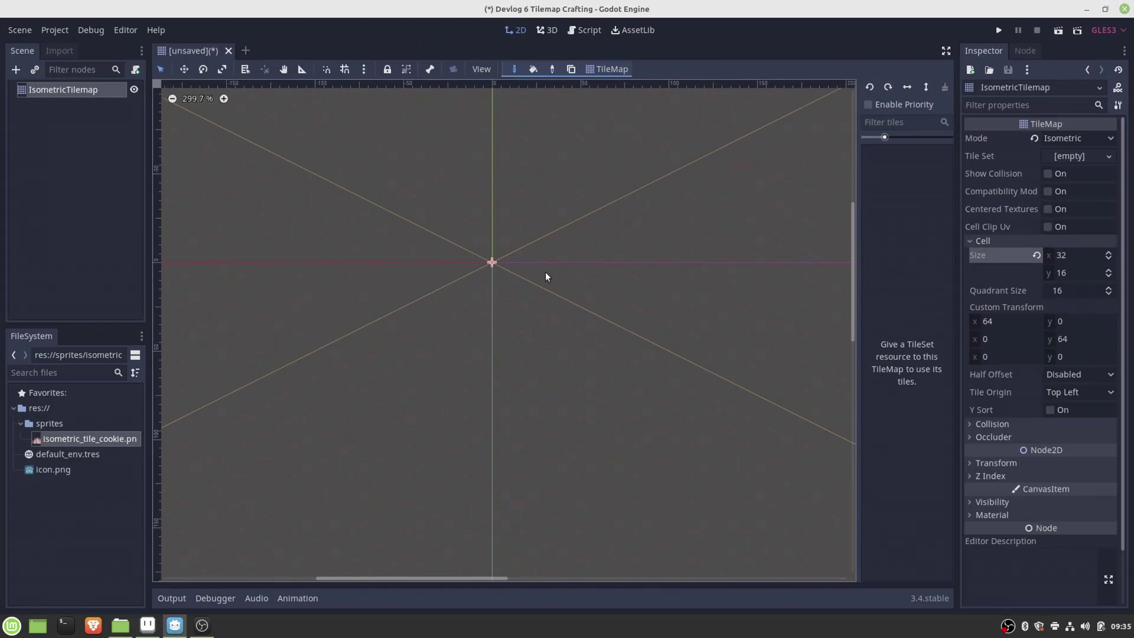
scroll(518, 265, up, 3)
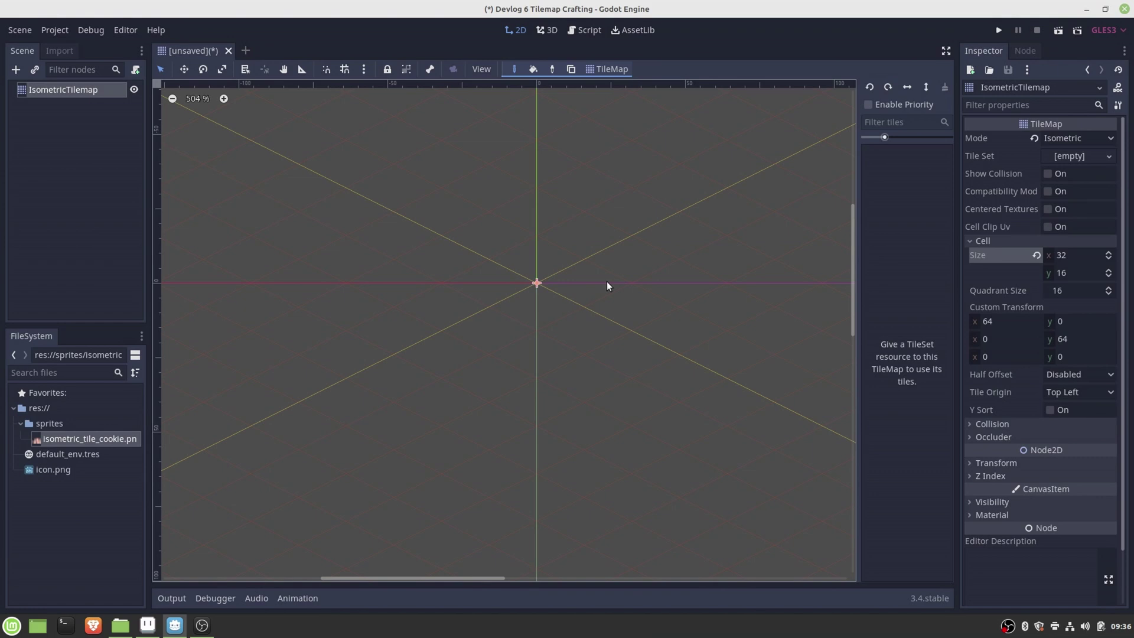
Step: Assign a new TileSet to the tilemap and open it for editing
click(1085, 155)
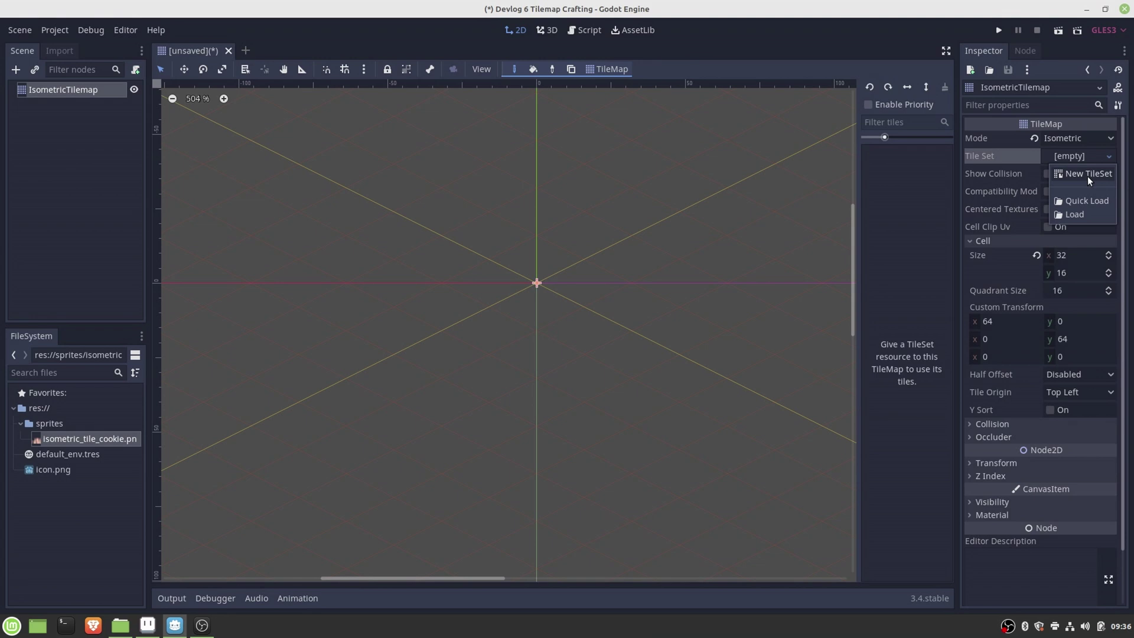
click(1088, 175)
click(1086, 156)
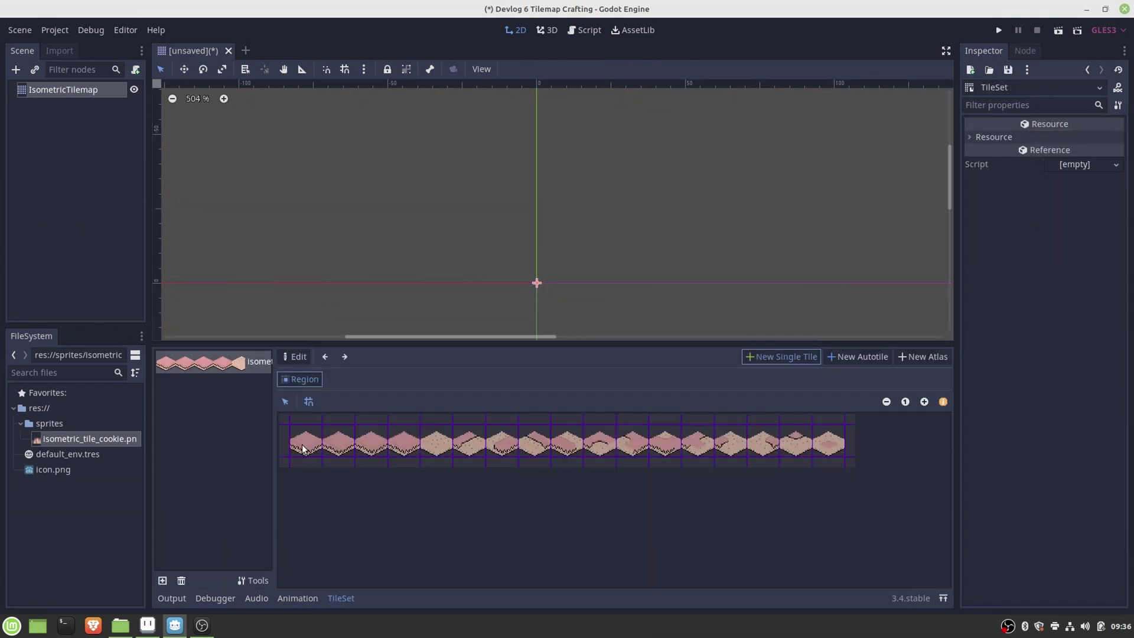
Step: Define a separate single tile for each of the 17 cookie tiles in the sheet, finishing with the IsometricTilemap node selected
click(302, 444)
click(786, 361)
click(349, 440)
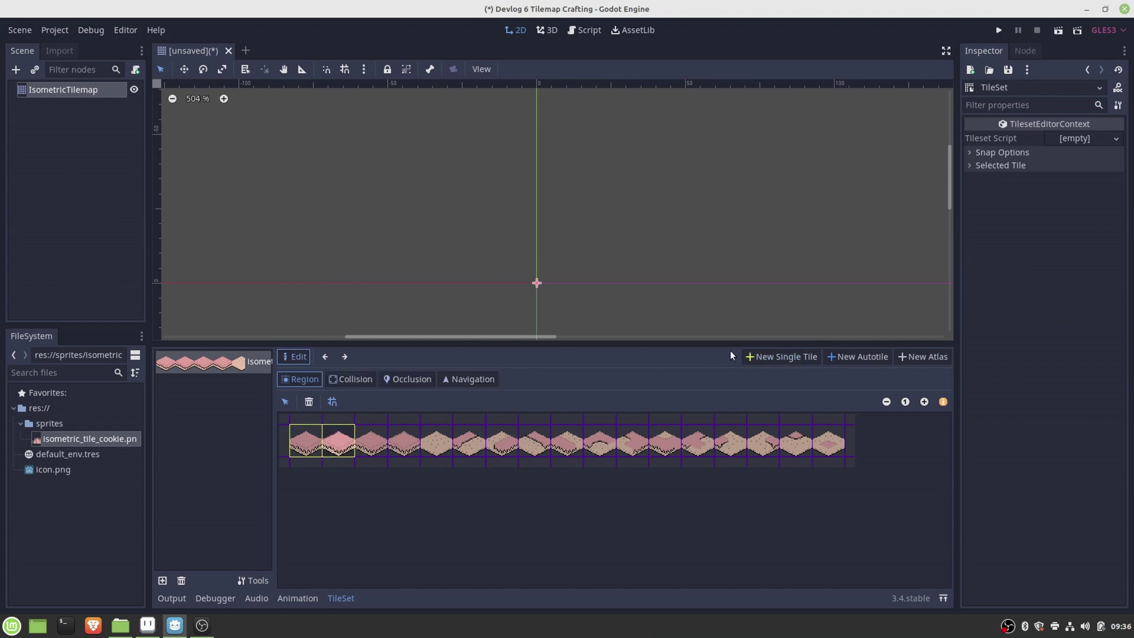
click(781, 357)
click(371, 440)
click(761, 357)
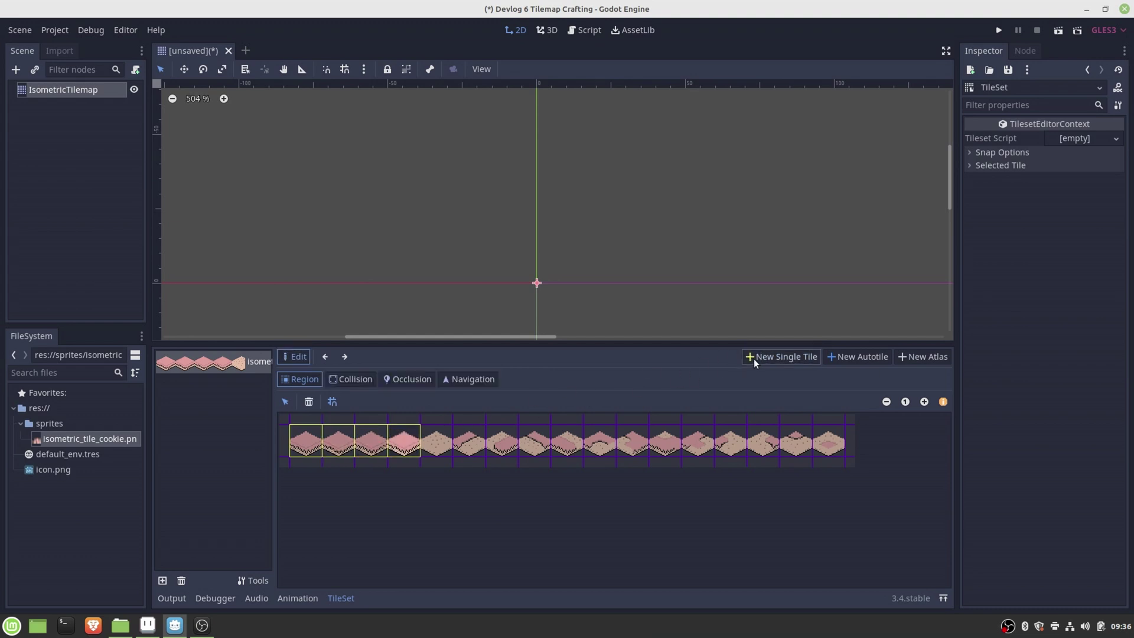
click(755, 357)
click(442, 447)
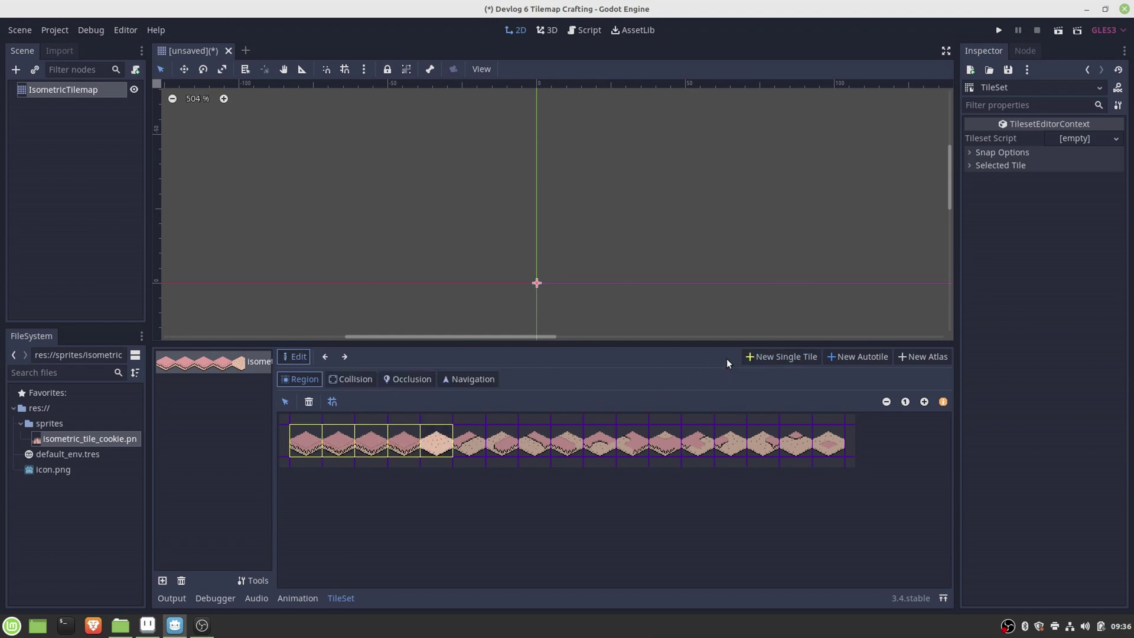
click(779, 356)
click(469, 443)
click(780, 357)
click(501, 443)
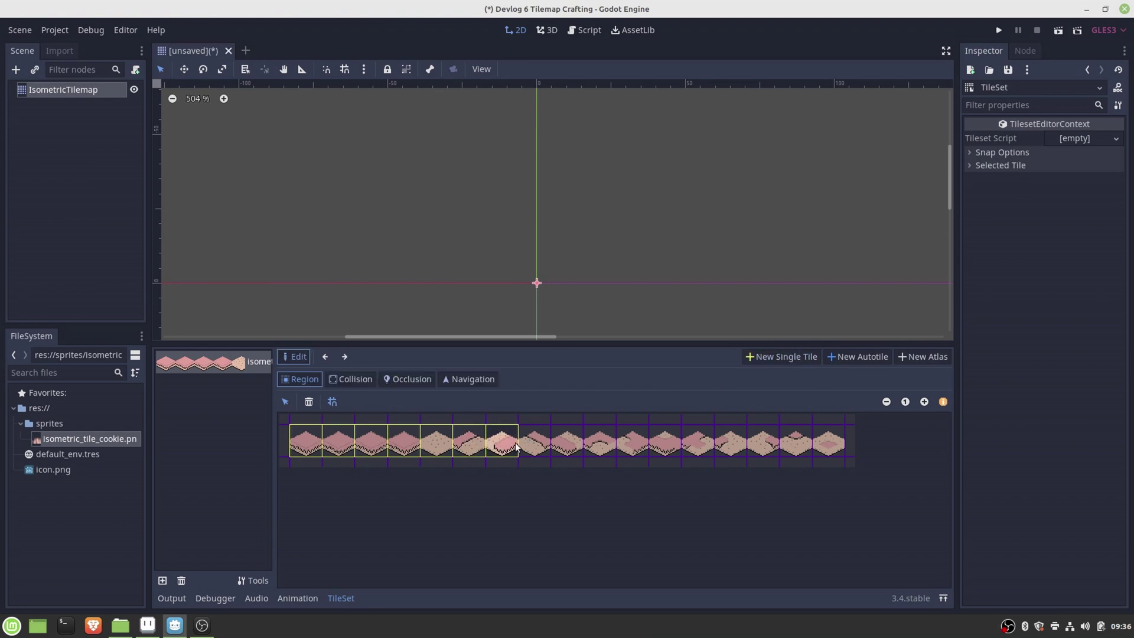
click(779, 357)
click(535, 443)
click(780, 356)
click(567, 443)
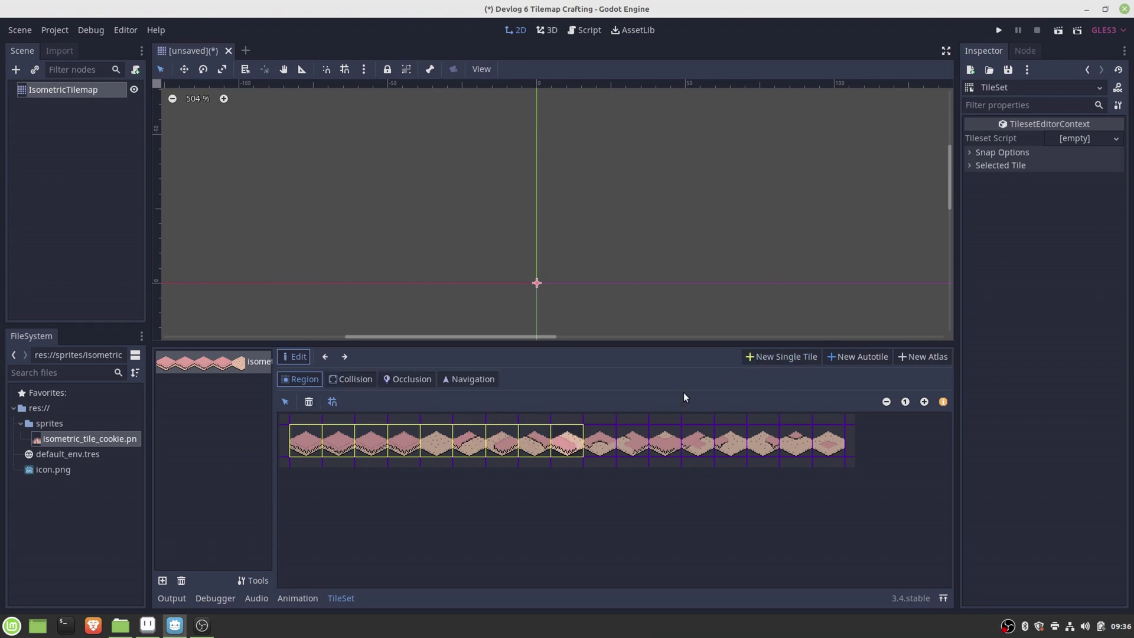
click(779, 357)
click(599, 443)
click(780, 357)
click(633, 440)
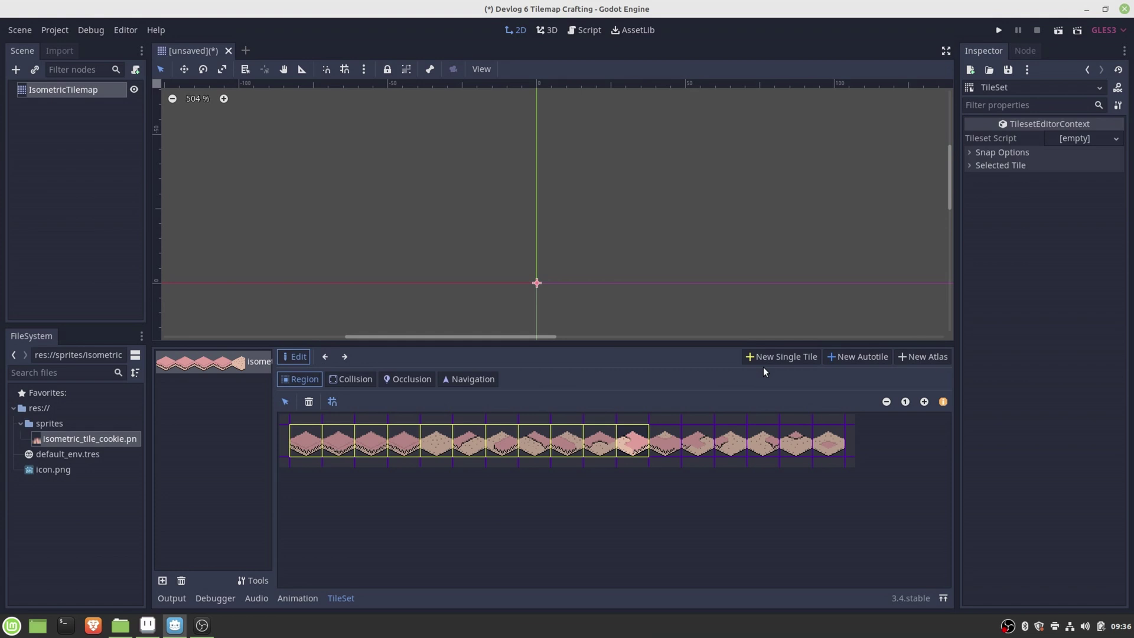
click(779, 356)
click(664, 439)
click(698, 440)
click(780, 357)
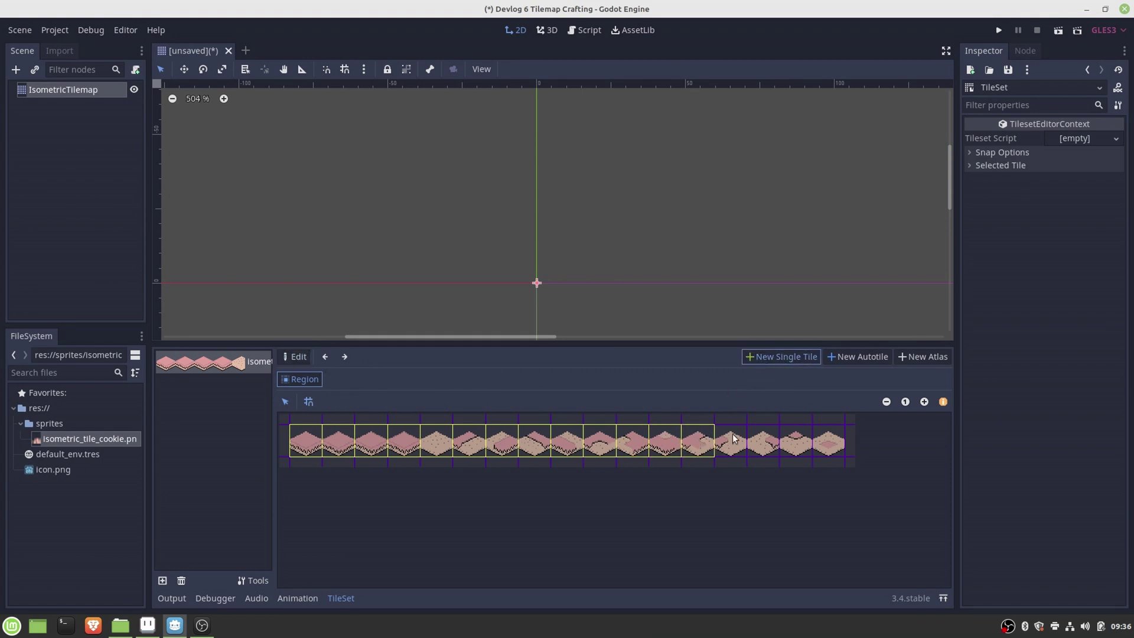
click(730, 440)
click(779, 356)
click(763, 439)
click(779, 357)
click(795, 440)
click(780, 357)
click(831, 446)
click(103, 93)
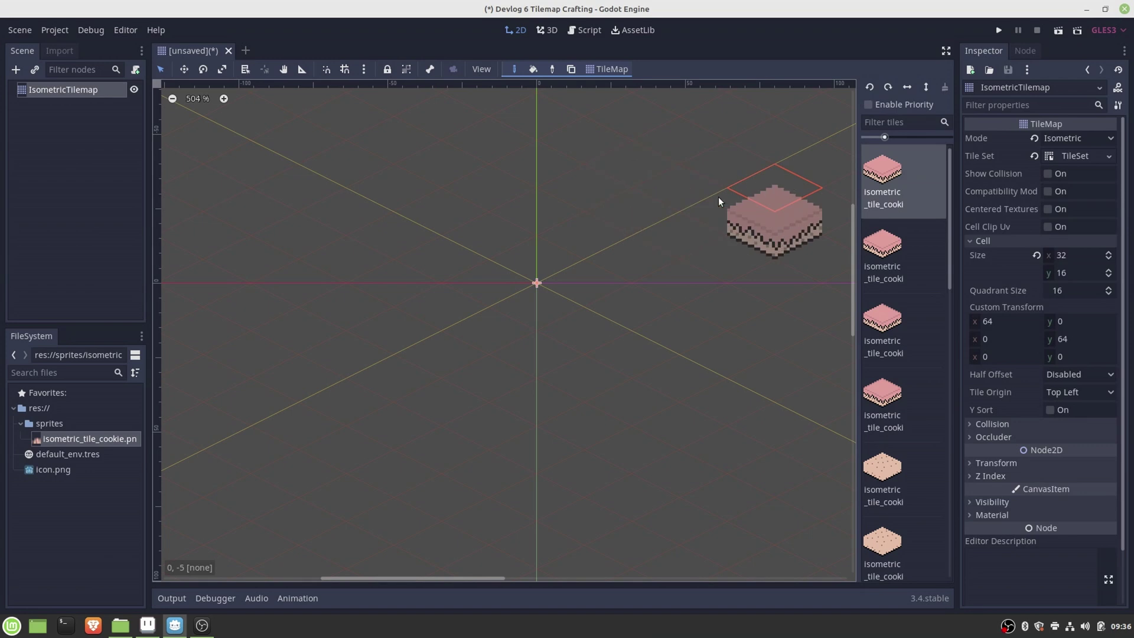
Step: Try placing the first pink cookie tile in cell 0, 0 of the tilemap
scroll(529, 251, down, 2)
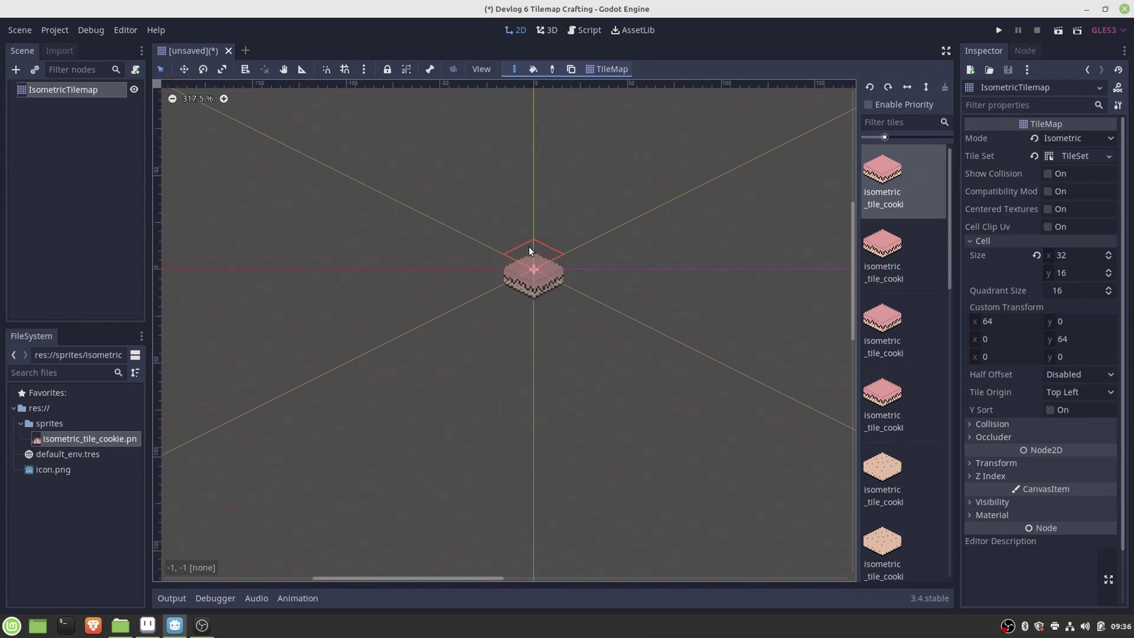
scroll(530, 251, up, 1)
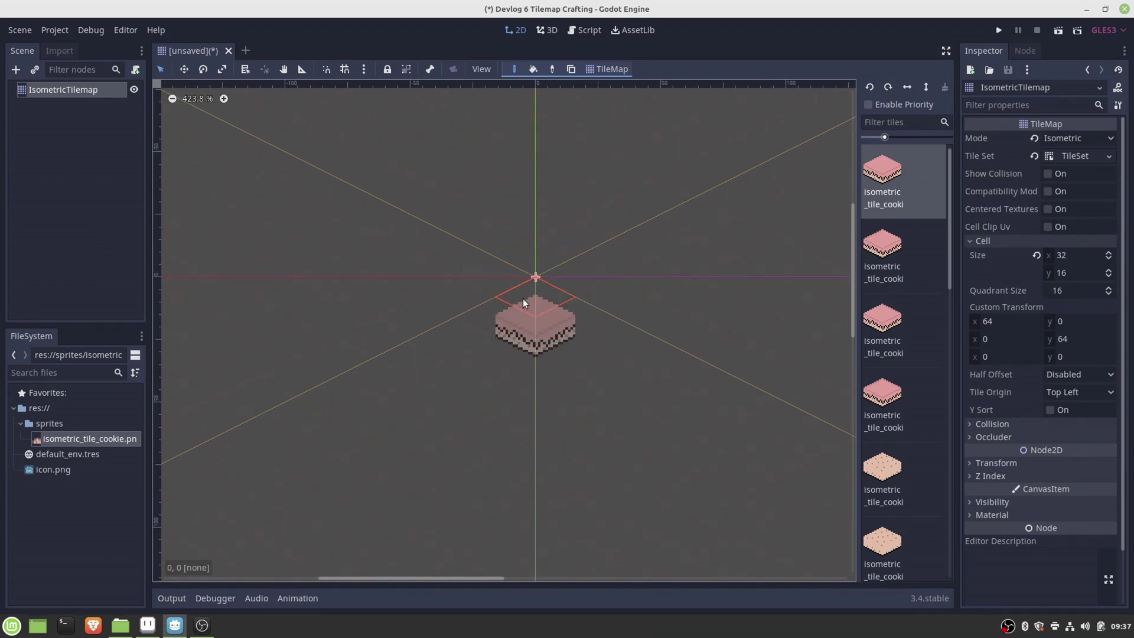
click(523, 303)
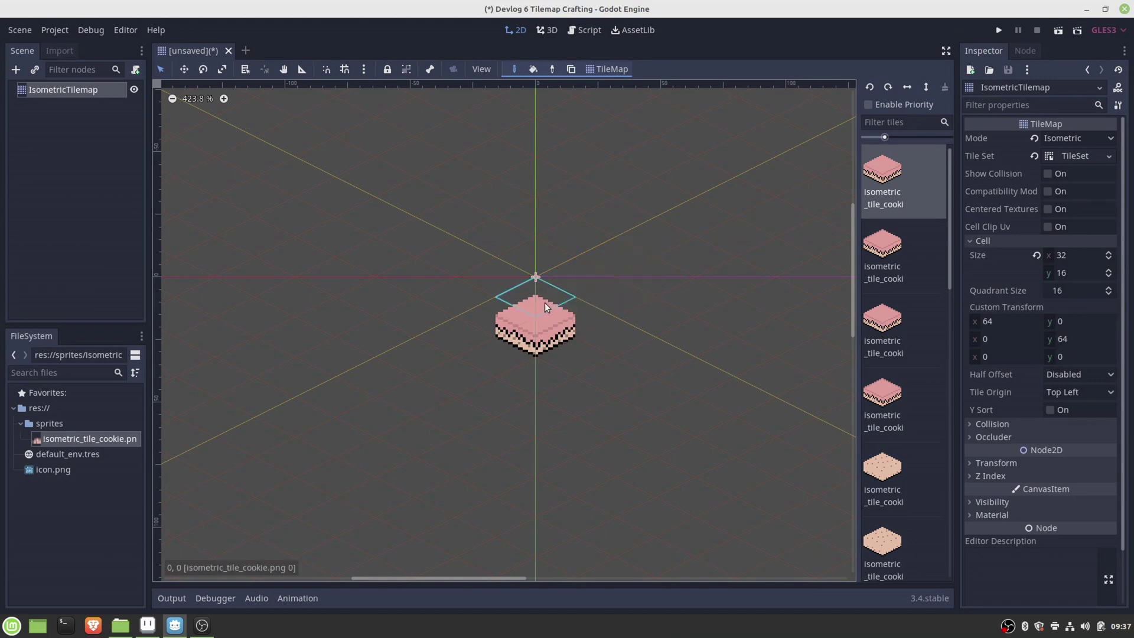
mouse_move(544, 302)
right_down()
mouse_move(574, 336)
mouse_move(519, 302)
right_up()
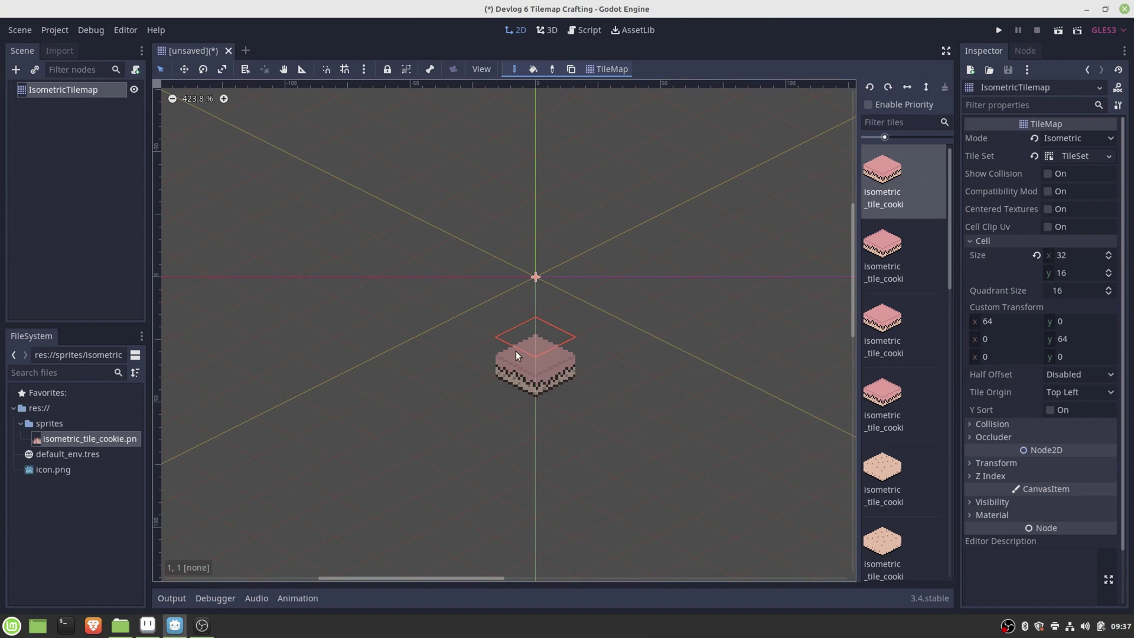
Step: Switch to Aseprite and examine how the cookie tiles sit within their square frames on the sprite sheet
click(156, 627)
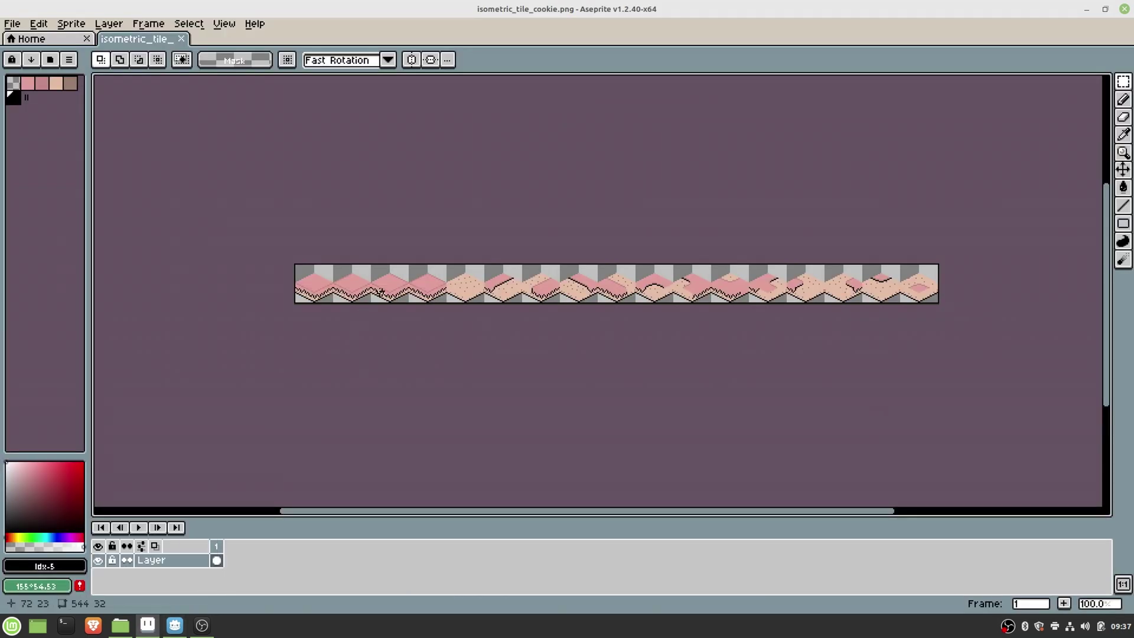
scroll(349, 284, up, 5)
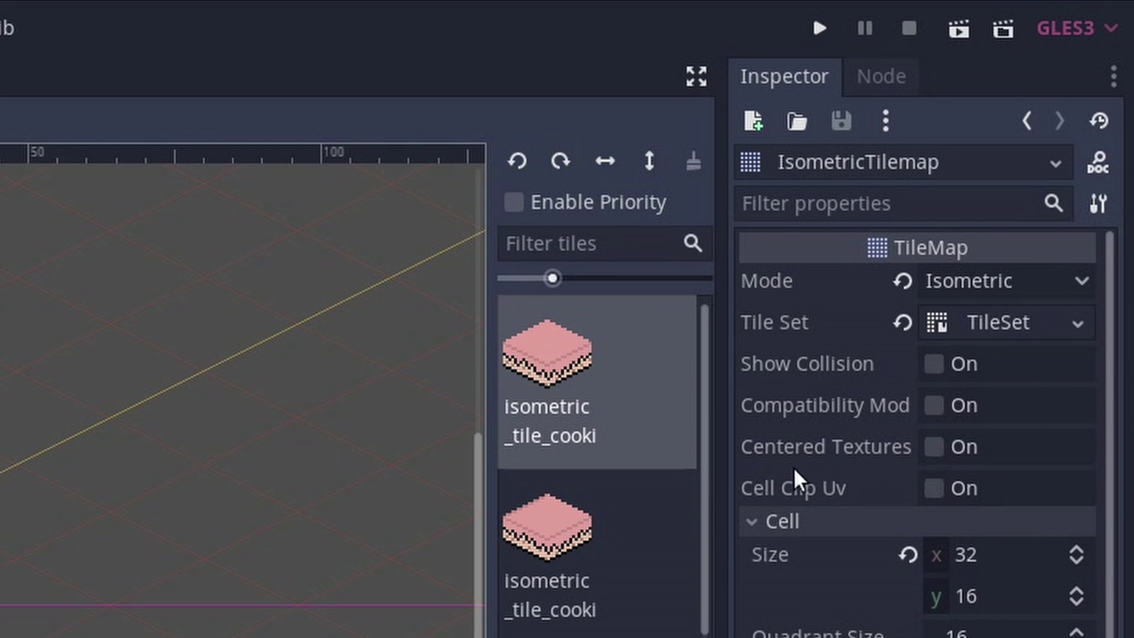
Step: In Godot, enable Centered Textures on the tilemap and paint a 3-by-3 block of the first pink tile at the origin
click(932, 448)
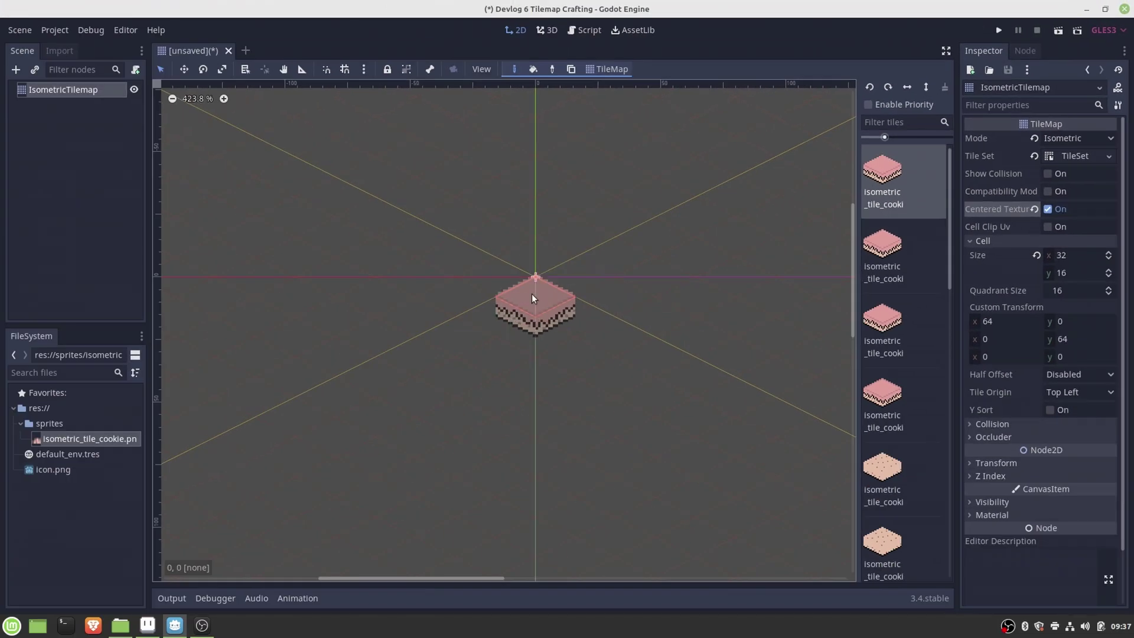
mouse_move(530, 293)
mouse_down()
mouse_move(494, 276)
mouse_move(516, 243)
mouse_move(558, 259)
mouse_move(466, 261)
mouse_move(522, 206)
mouse_move(633, 261)
mouse_up()
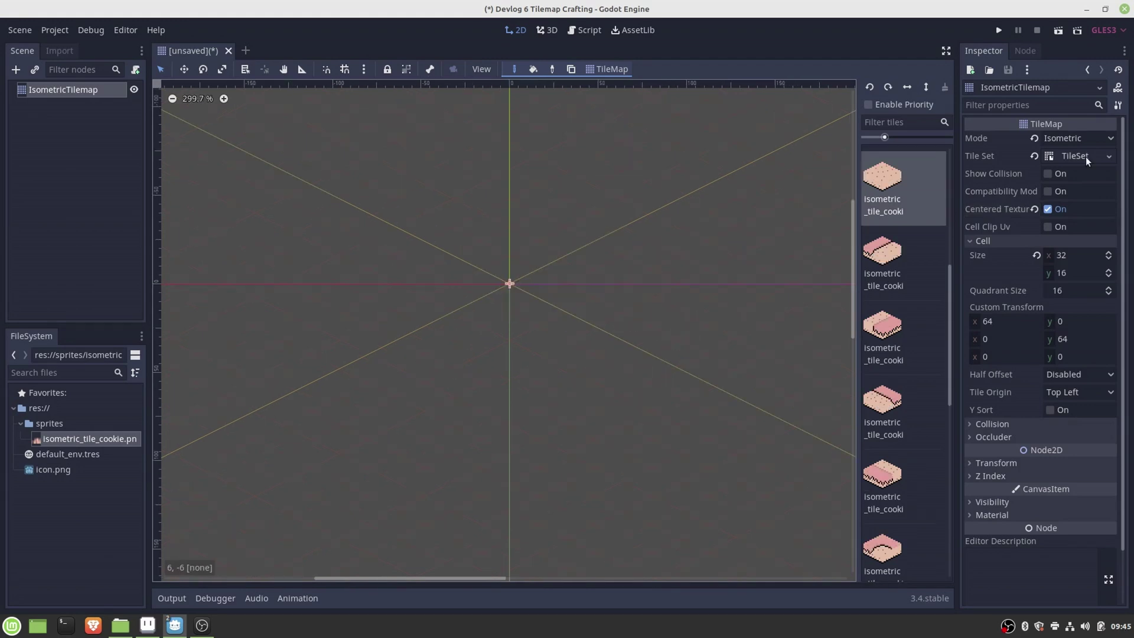
Step: Open the tilemap's TileSet and add a rectangular collision shape to the first pink tile
click(1085, 157)
click(177, 362)
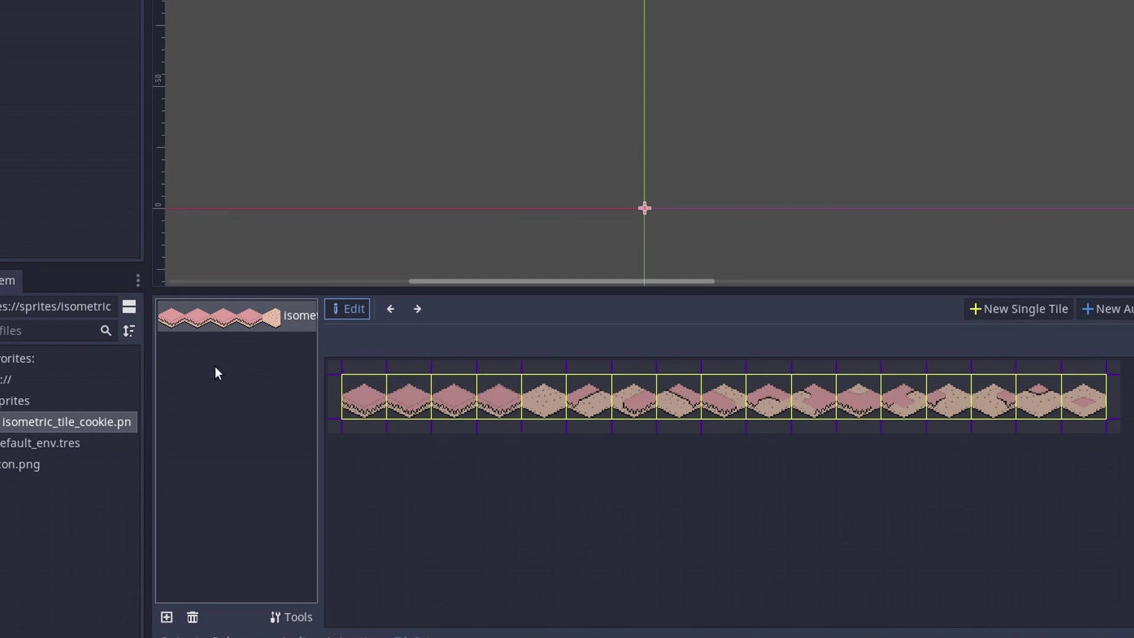
click(304, 435)
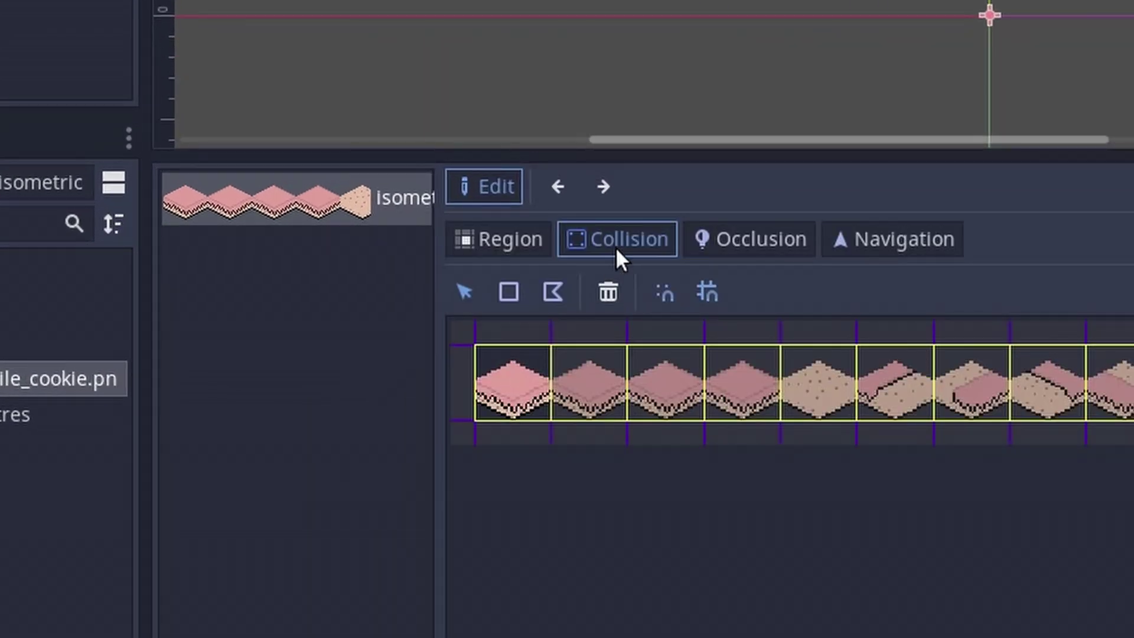
click(508, 291)
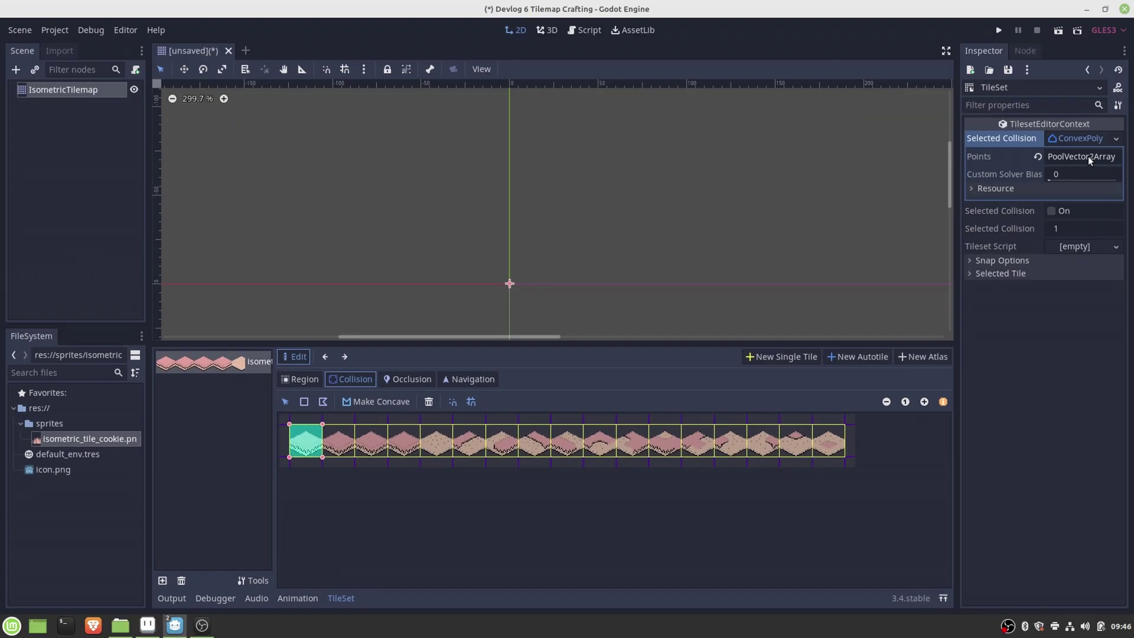
Step: In the first tile's collision polygon, set point 0 to (16, 8) and point 1 to (32, 16)
click(1088, 157)
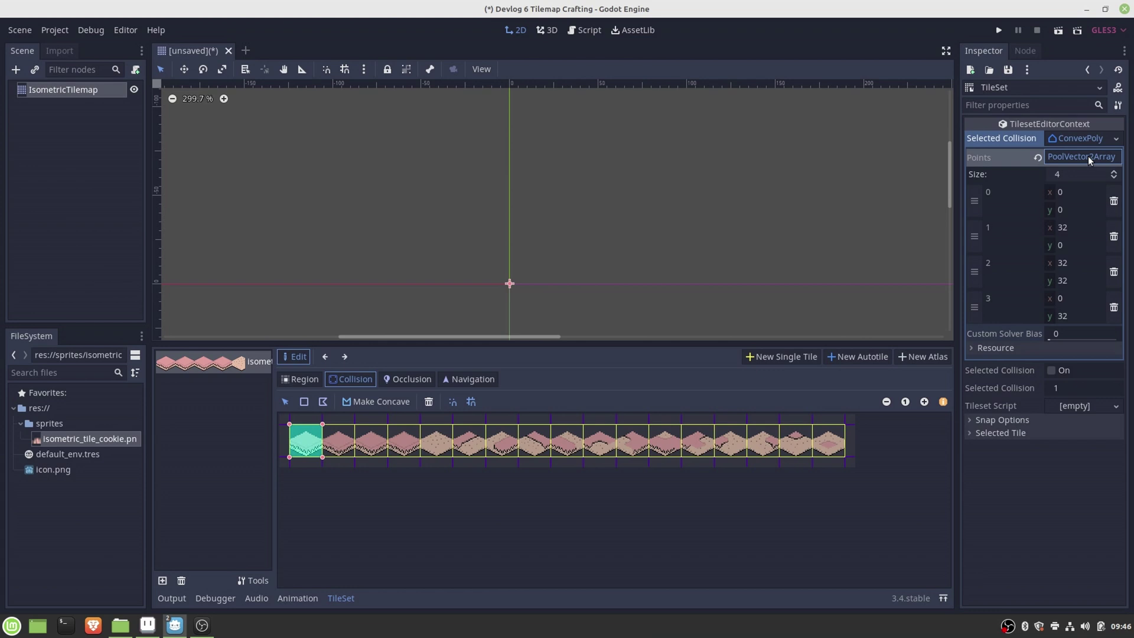
click(1060, 196)
click(1062, 211)
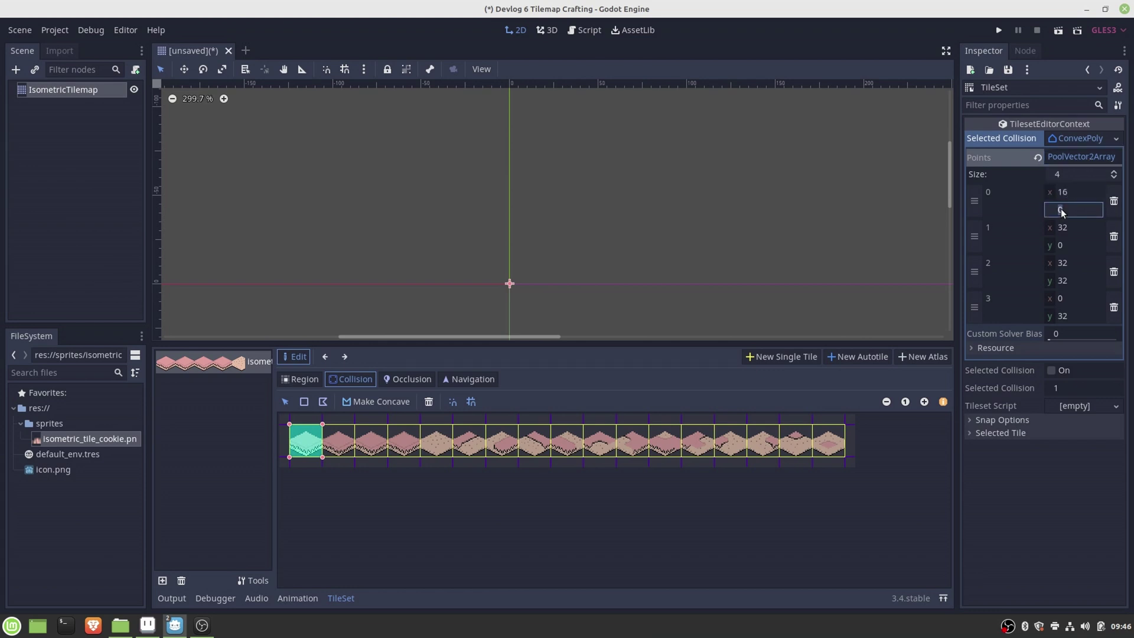
key(Return)
click(1061, 246)
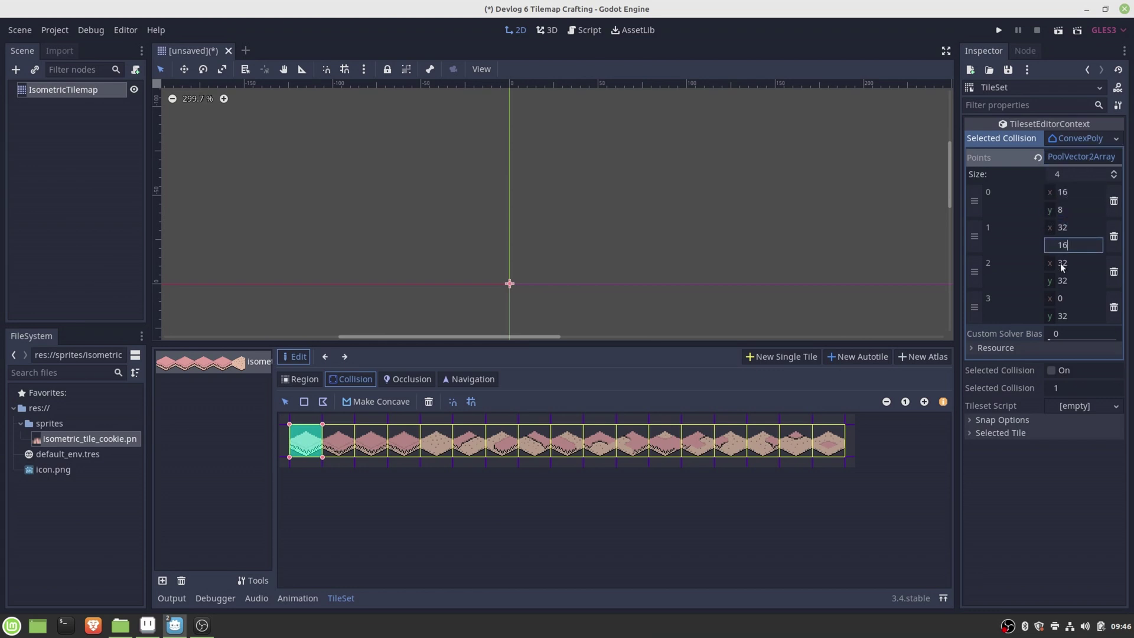
Step: Set point 2 of the first tile's collision polygon to (16, 24) and point 3 to (0, 16)
click(1065, 266)
text(1)
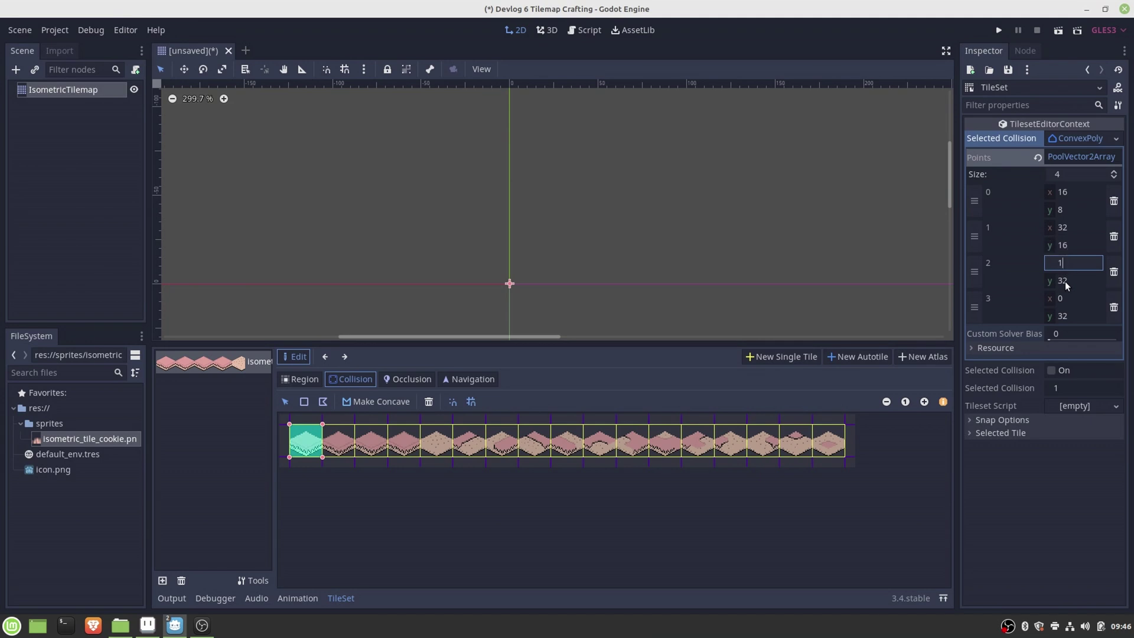
text(6)
click(1066, 283)
text(2)
click(1061, 301)
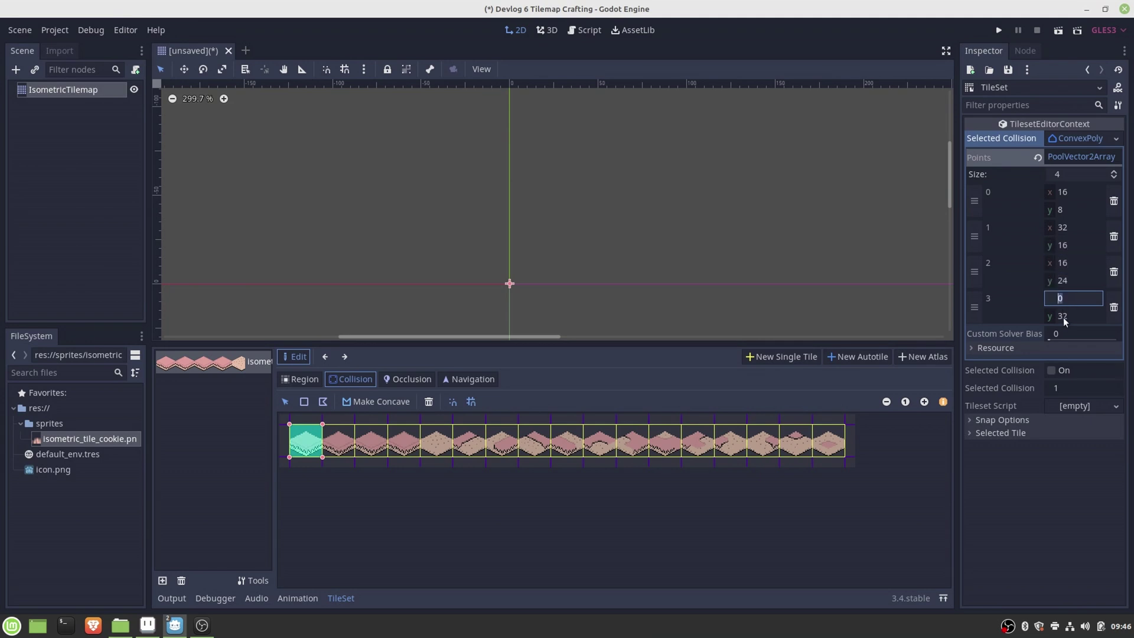
text(0)
click(1062, 316)
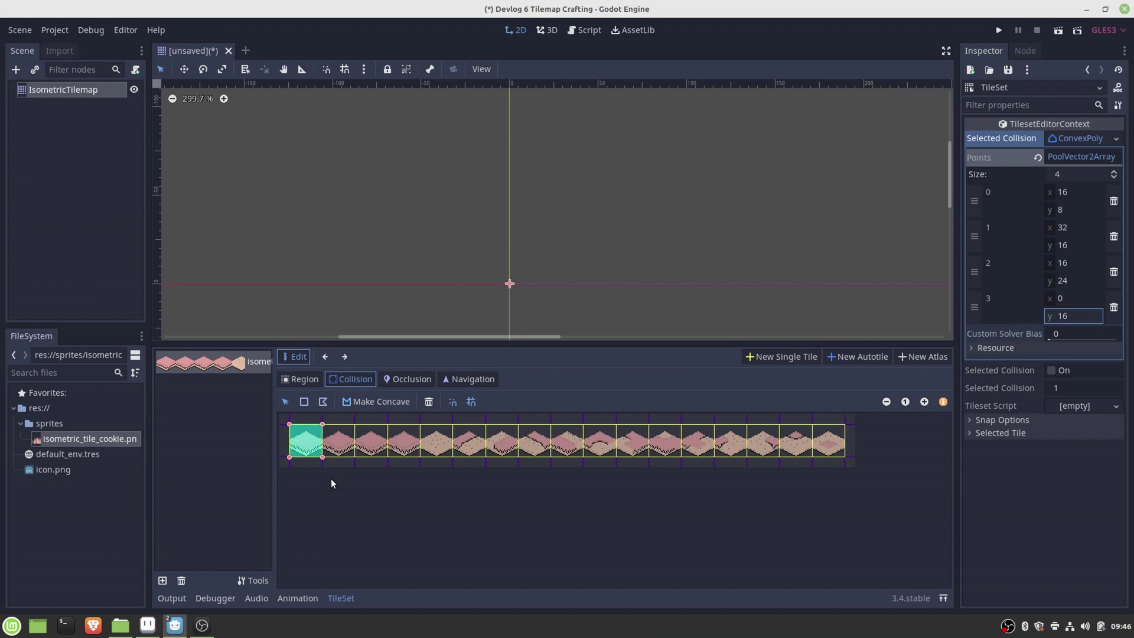
text(16)
key(Return)
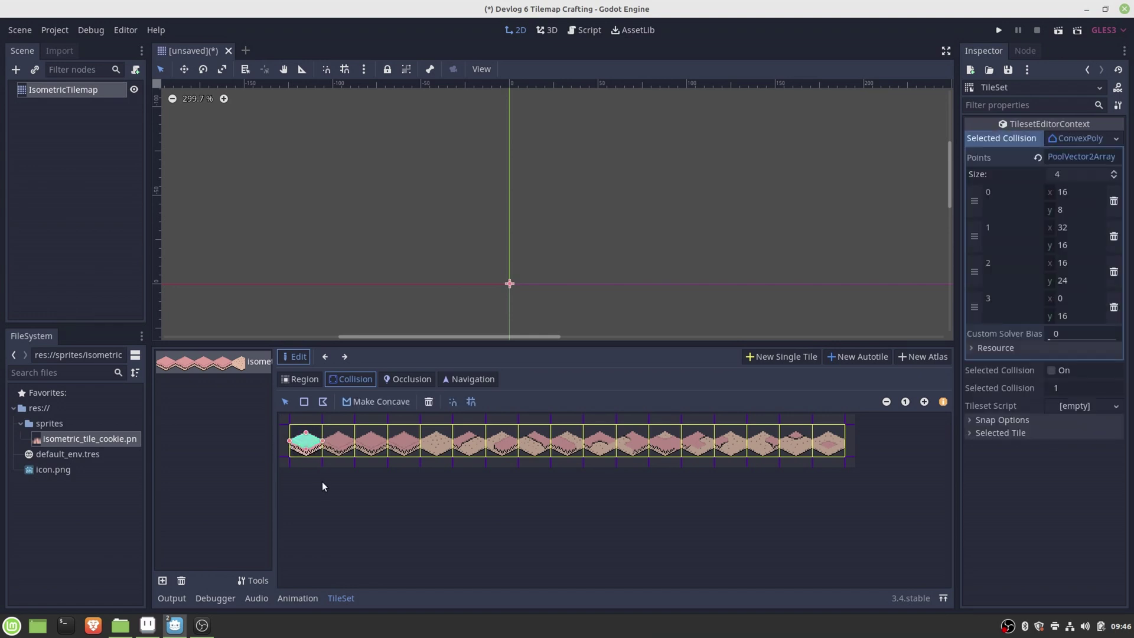
Step: Add a rectangular collision shape to the sixth tile, the biscuit with icing along its upper-left side
click(921, 402)
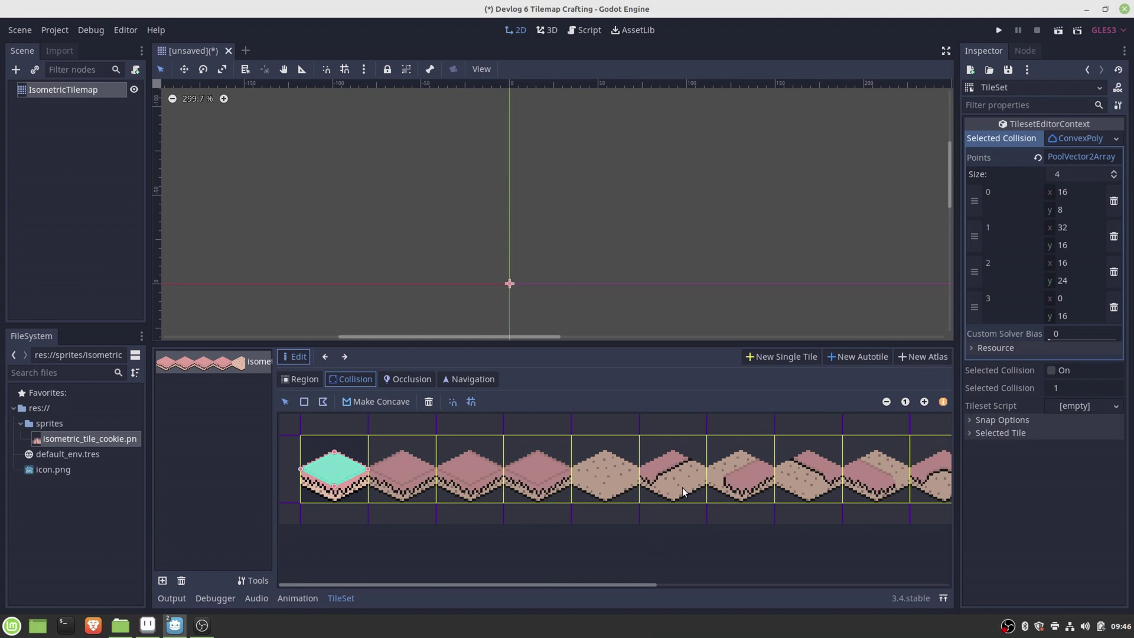
click(658, 481)
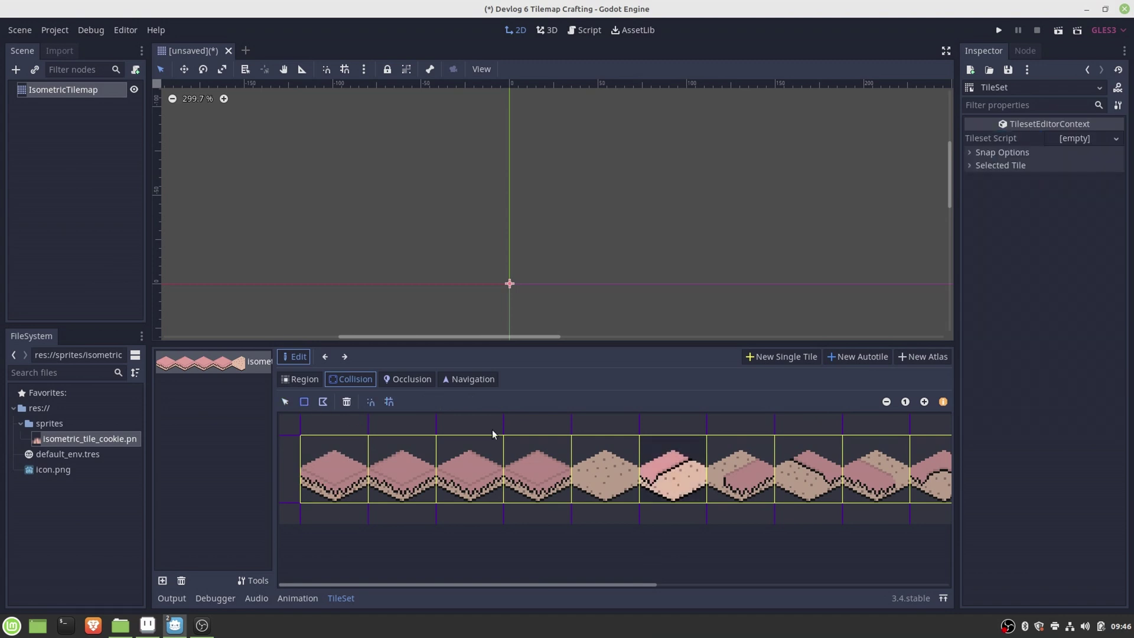
click(682, 477)
Step: In the sixth tile's collision polygon, set point 0 to (16, 8) and point 1 to (24, 12)
click(1075, 157)
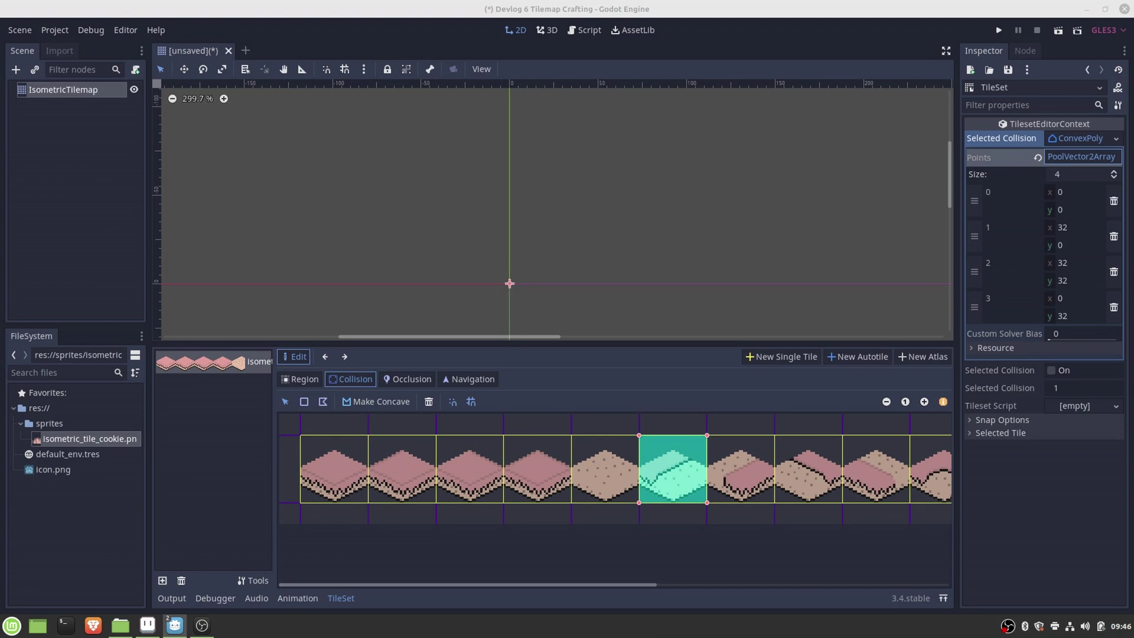
click(1061, 192)
text(16)
click(1062, 210)
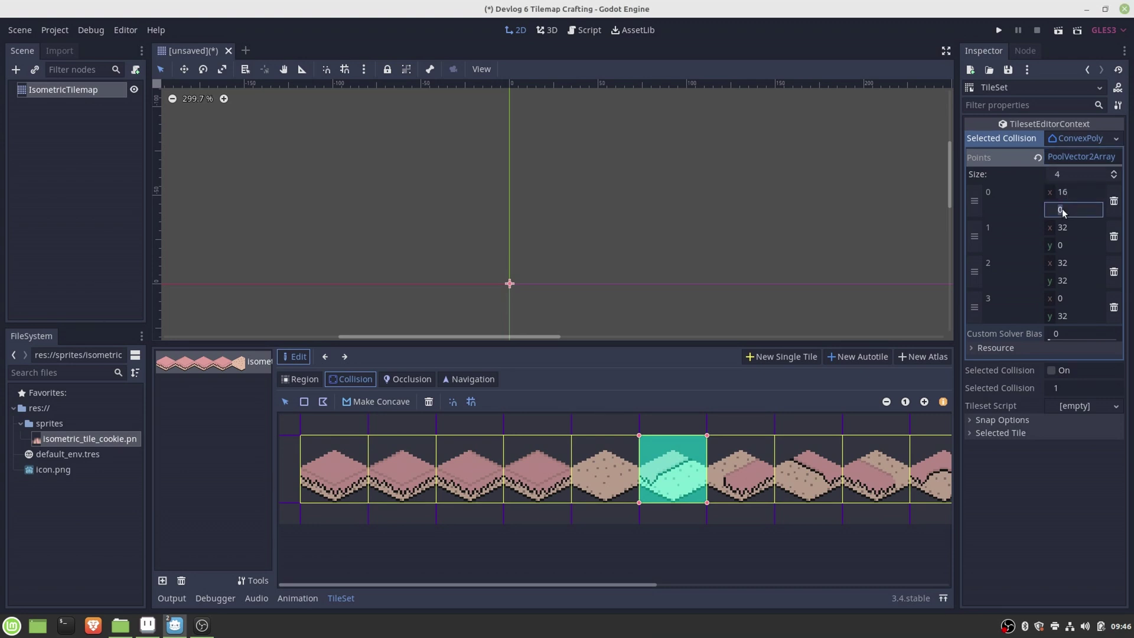
click(1063, 227)
text(24)
click(1063, 246)
text(12)
Step: Set point 2 of the sixth tile's collision polygon to (8, 20) and point 3 to (0, 16)
click(1063, 263)
text(8)
click(1062, 281)
text(20)
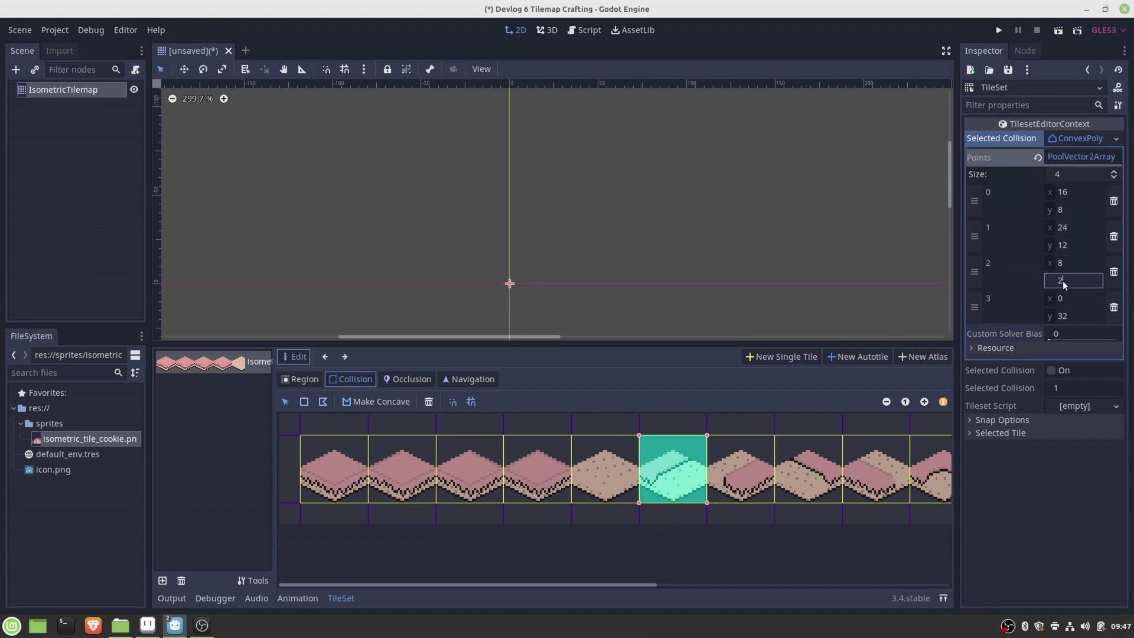
click(1062, 317)
text(16)
key(Return)
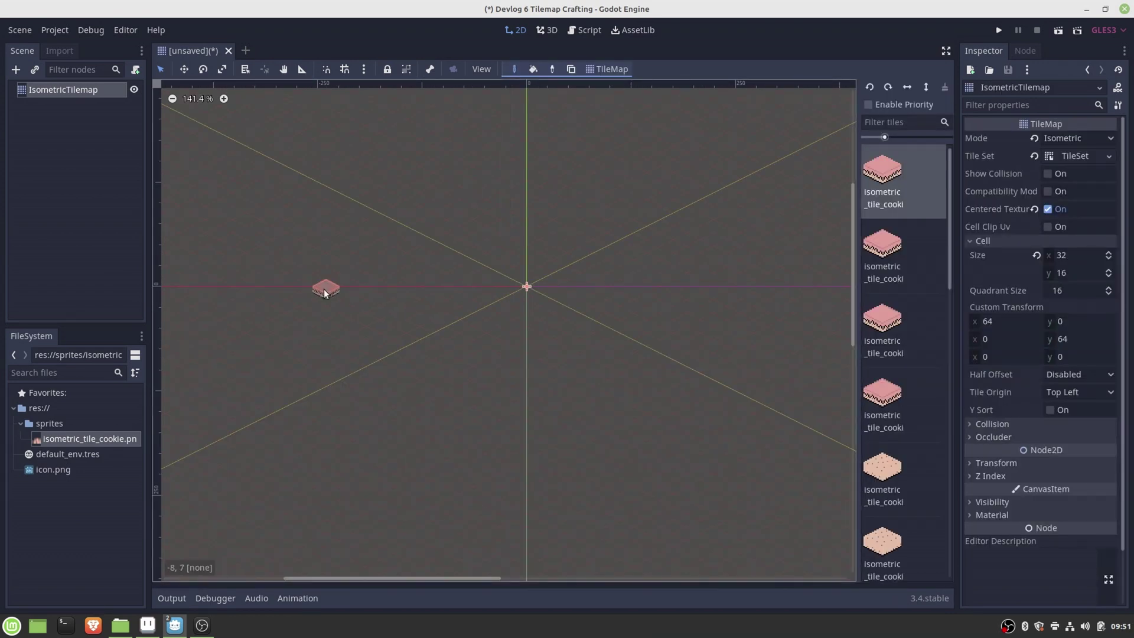
Step: Paint a large diamond-shaped field of the first pink tile around the origin of the IsometricTilemap
mouse_move(324, 285)
ctrl+shift+mouse_down()
mouse_move(681, 260)
mouse_move(717, 286)
ctrl+shift+mouse_up()
drag(336, 298, 522, 386)
right_click(525, 388)
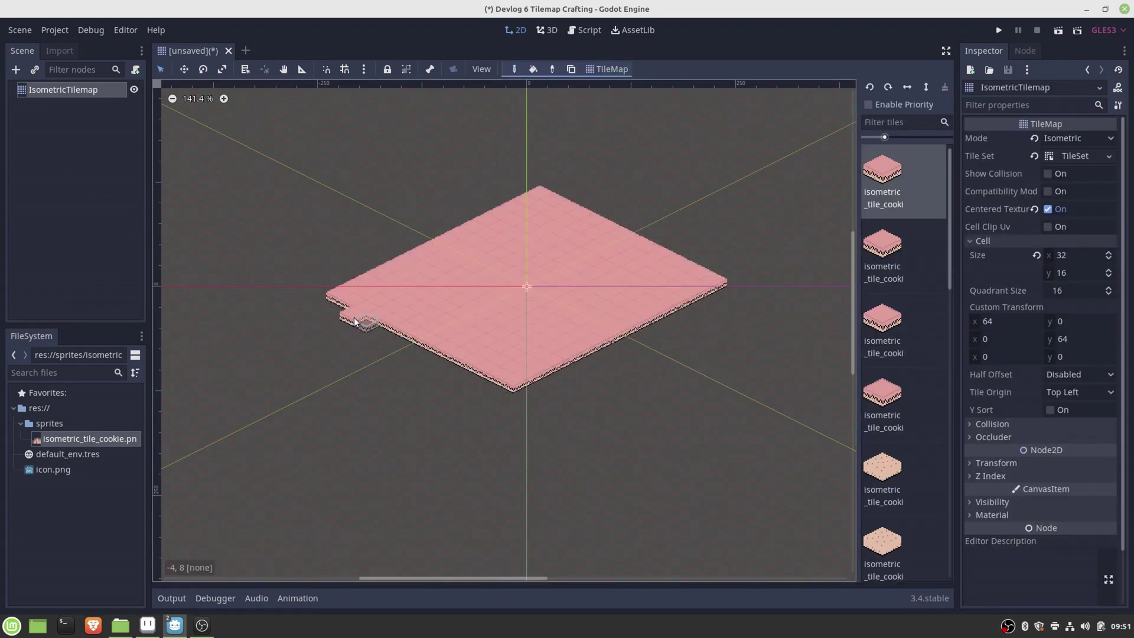
middle_drag(360, 321, 337, 344)
drag(302, 329, 480, 414)
Step: Paint a straight row of the biscuit tile with upper-right icing across the pink field, from its upper-left edge to its lower-right edge
scroll(500, 324, up, 9)
scroll(907, 323, down, 5)
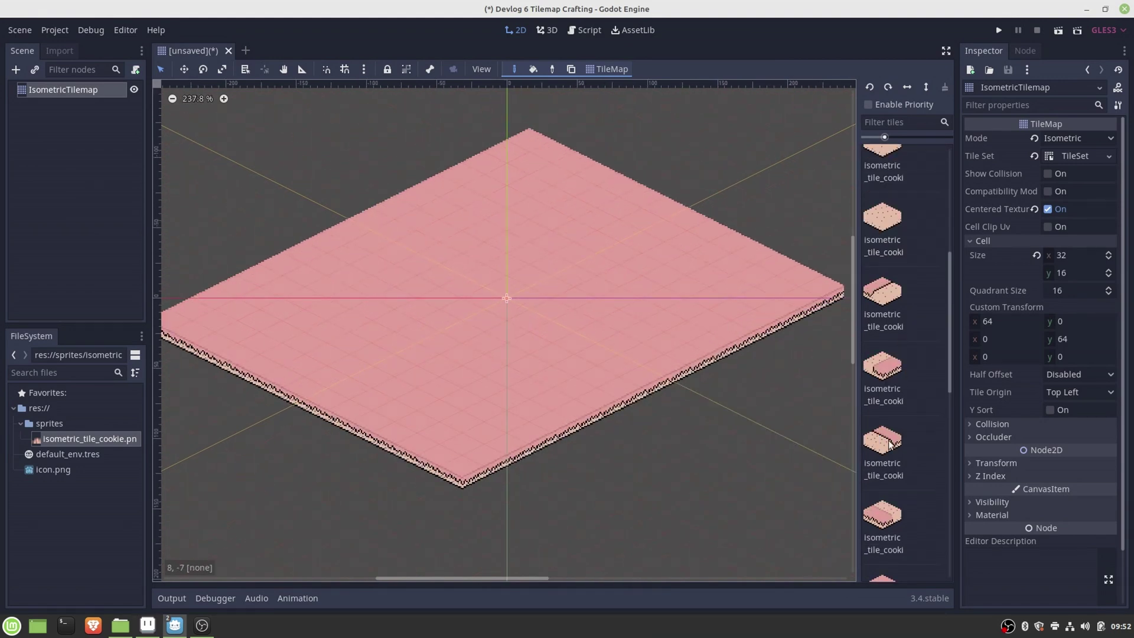
click(882, 449)
drag(392, 215, 692, 363)
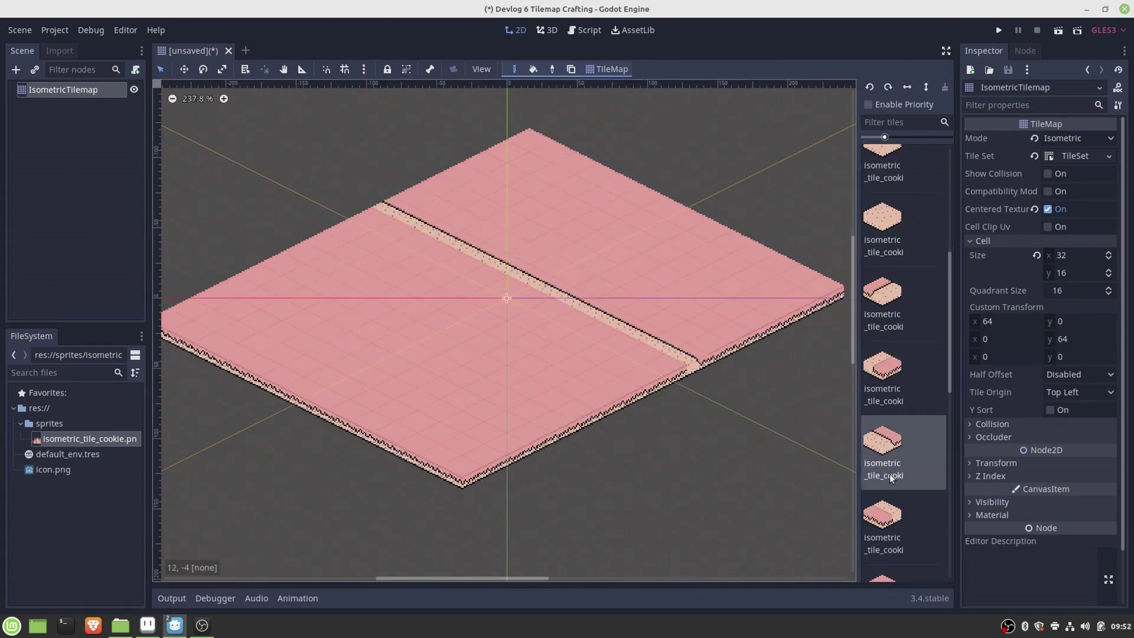
Step: Complete the first path across the pink field with a parallel row of the lower-left-icing tile and plain biscuit tiles between both edges
click(888, 517)
shift+drag(324, 243, 626, 387)
click(884, 228)
ctrl+shift+drag(362, 223, 644, 383)
scroll(692, 384, down, 4)
middle_drag(692, 393, 658, 371)
Step: Paint a crossing path from lower left to upper right, using upper-left-icing and lower-right-icing edge tiles with plain biscuit tiles between them
click(884, 301)
shift+drag(340, 357, 624, 214)
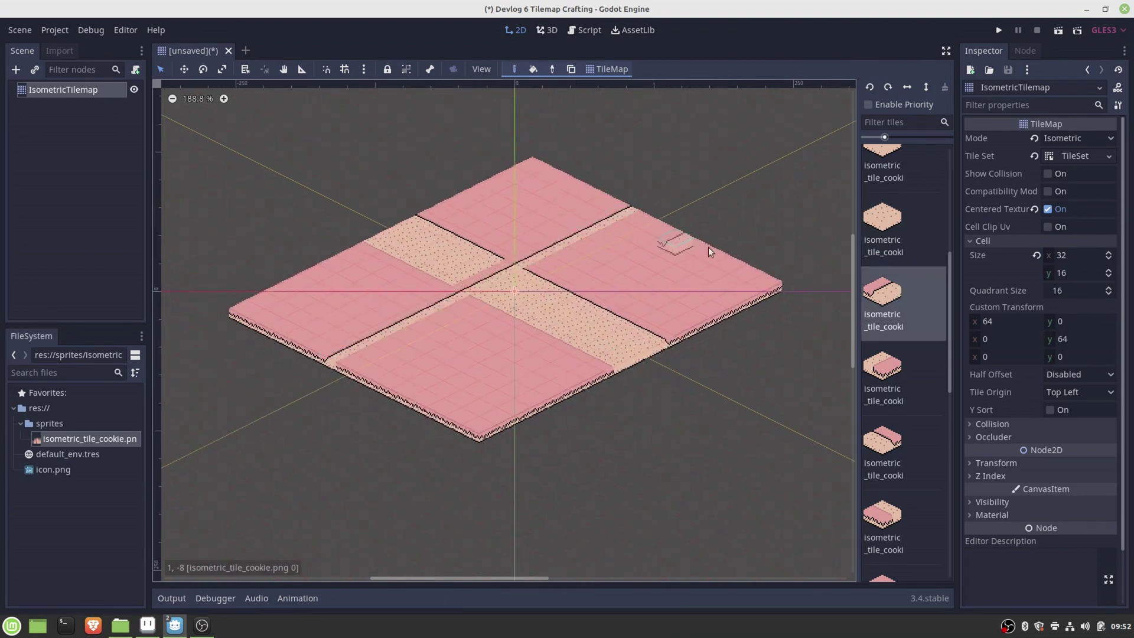
click(884, 375)
shift+drag(386, 381, 674, 235)
click(884, 228)
shift+drag(353, 366, 655, 239)
Step: Place the matching icing-corner tiles at the four inner corners where the two biscuit paths cross
scroll(559, 296, up, 5)
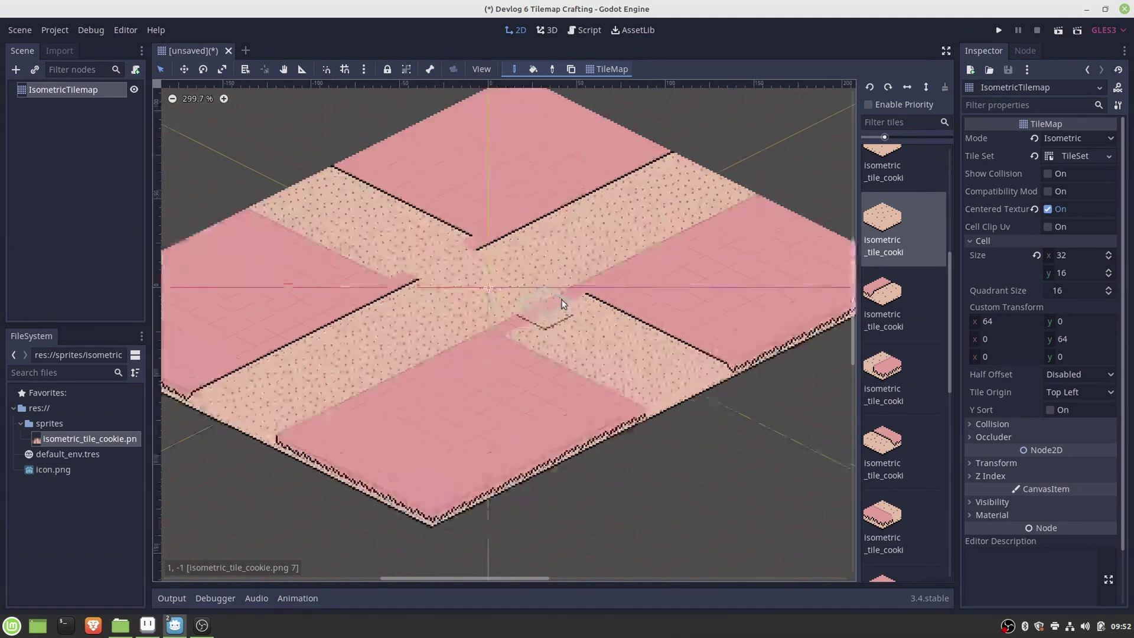
ctrl+click(647, 333)
click(402, 288)
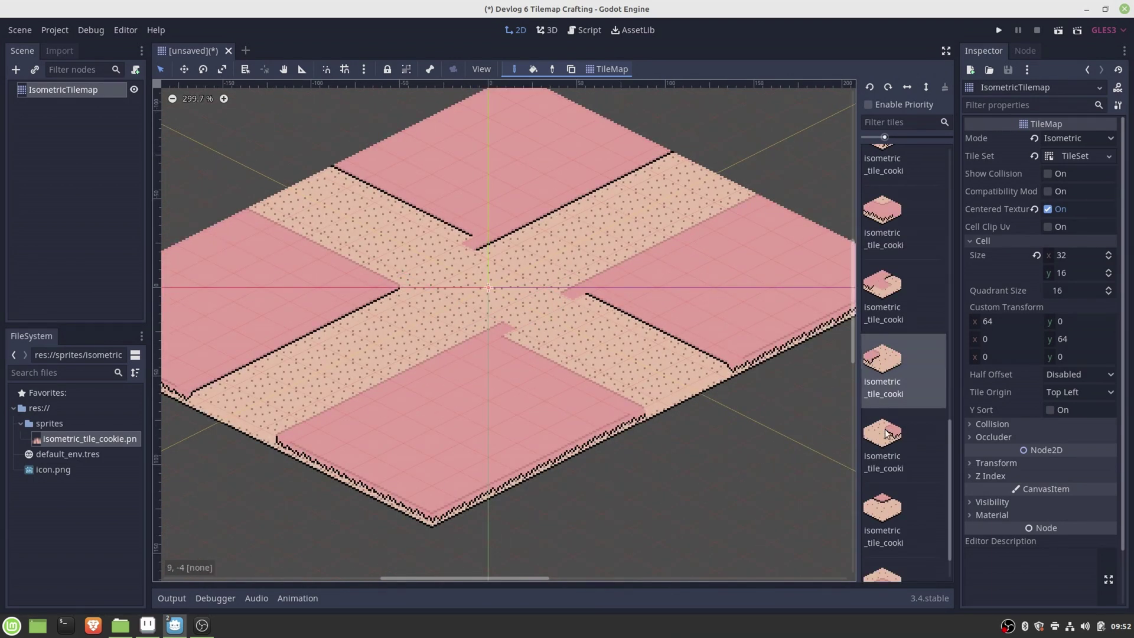
click(888, 433)
click(888, 508)
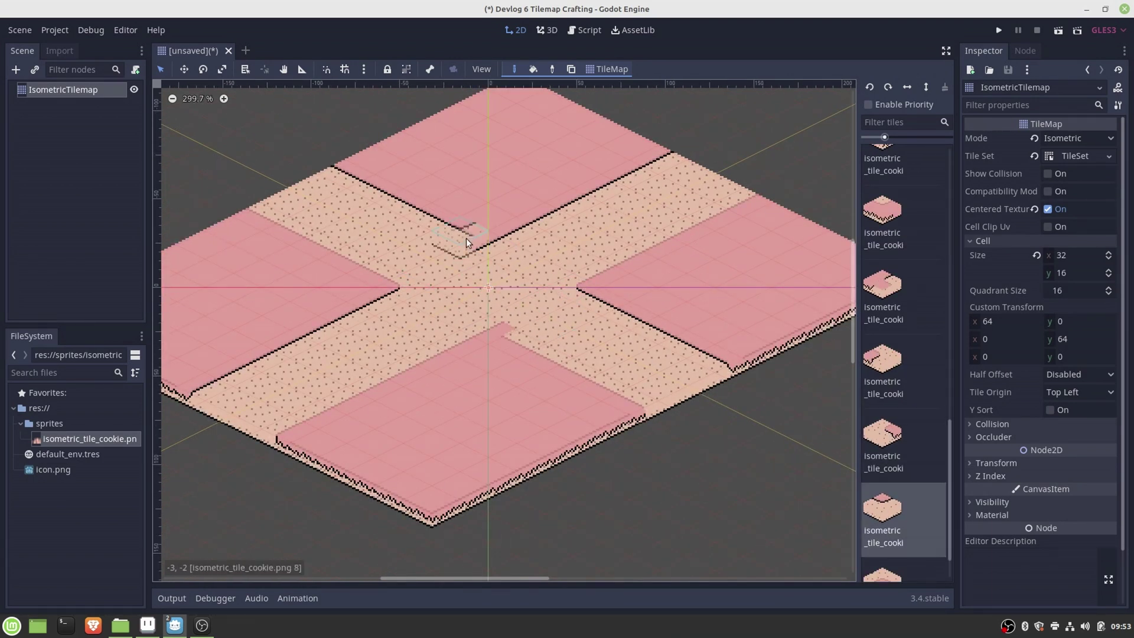
click(476, 241)
scroll(888, 514, down, 1)
click(888, 532)
click(485, 322)
scroll(743, 428, down, 4)
scroll(636, 316, down, 1)
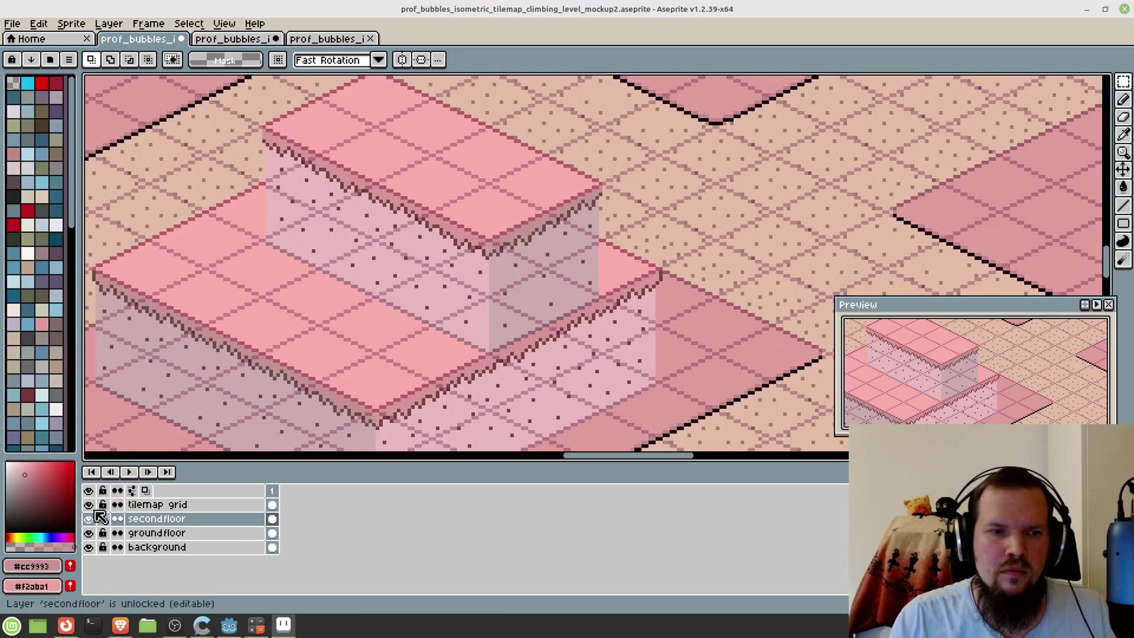
Step: In Aseprite, show the tilemap grid layer and start a Polygonal Lasso outline along the base of the upper block's darker wall on secondfloor
click(89, 505)
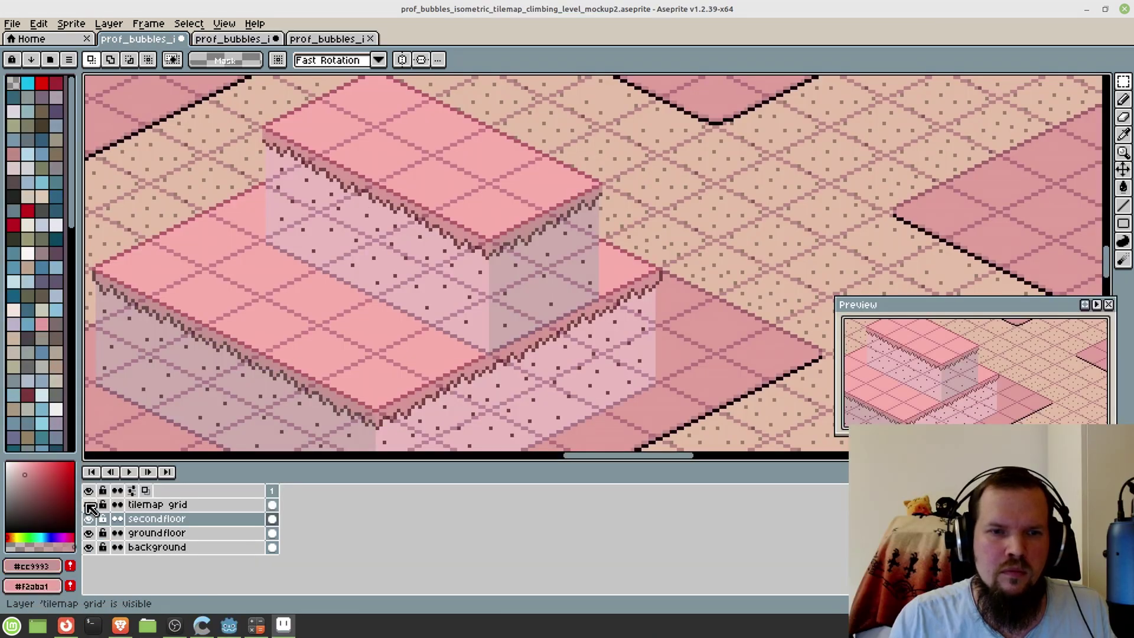
click(89, 505)
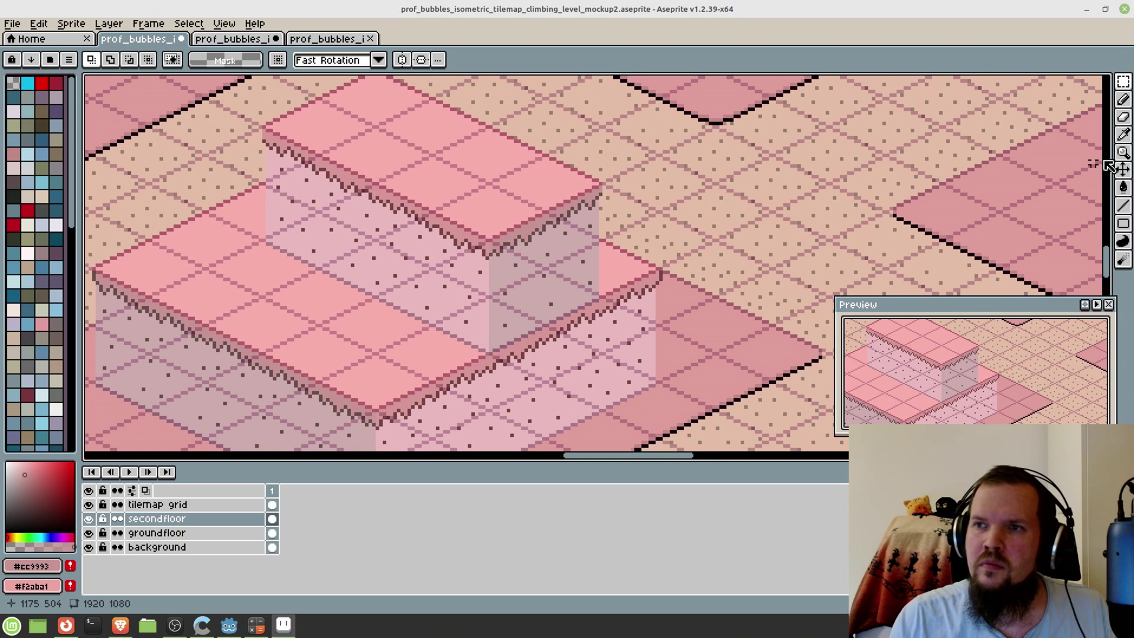
click(1124, 83)
click(1087, 81)
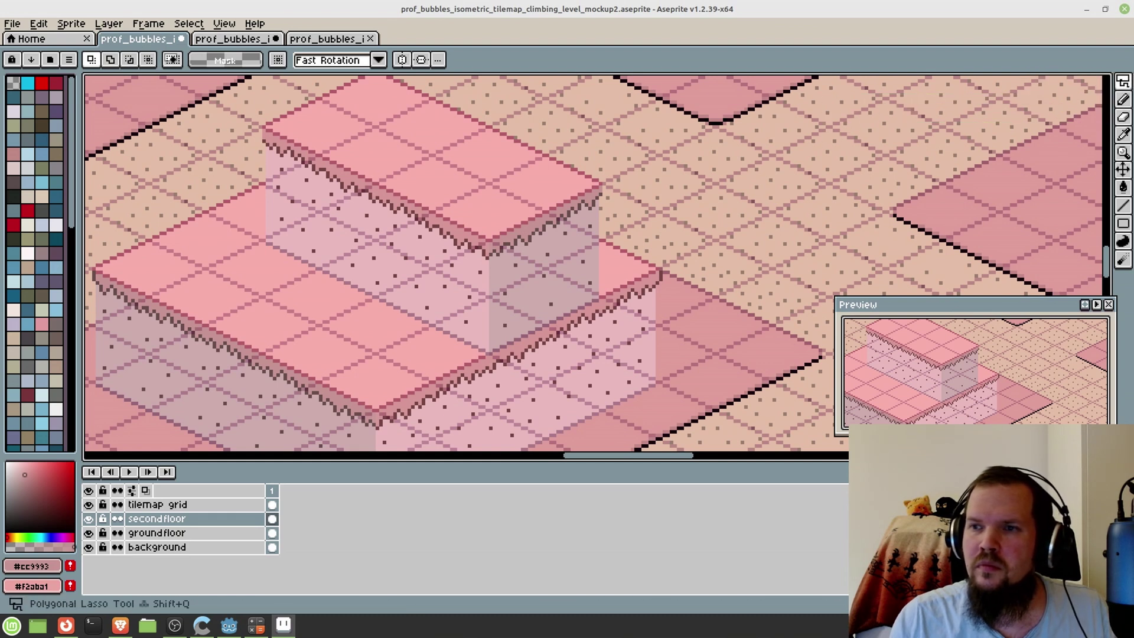
scroll(488, 335, up, 1)
scroll(488, 335, up, 3)
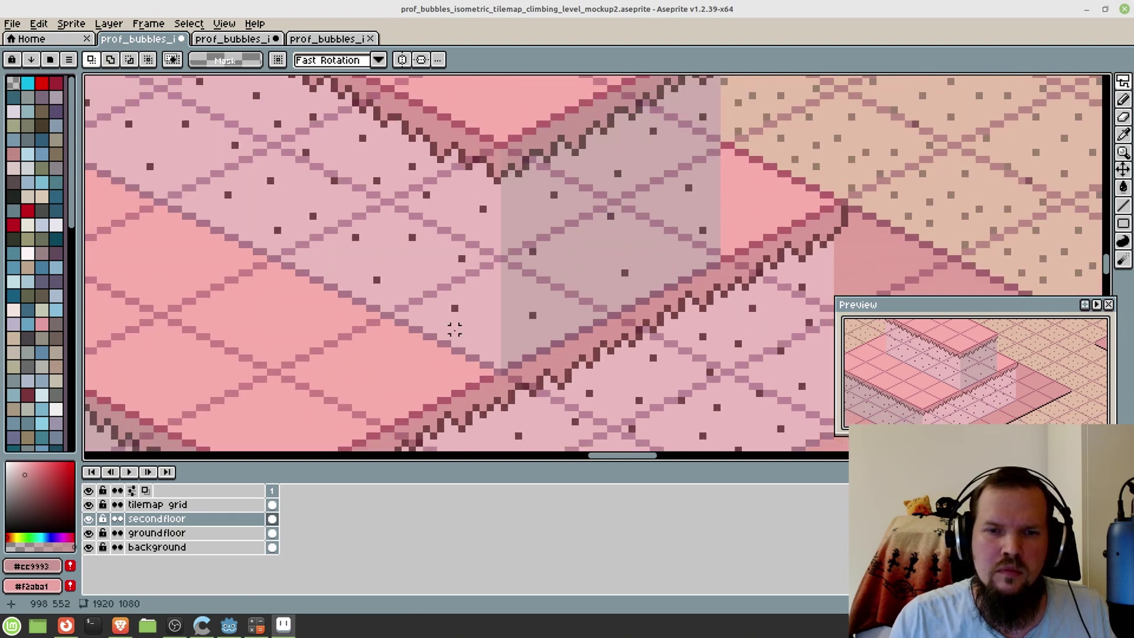
scroll(503, 336, down, 3)
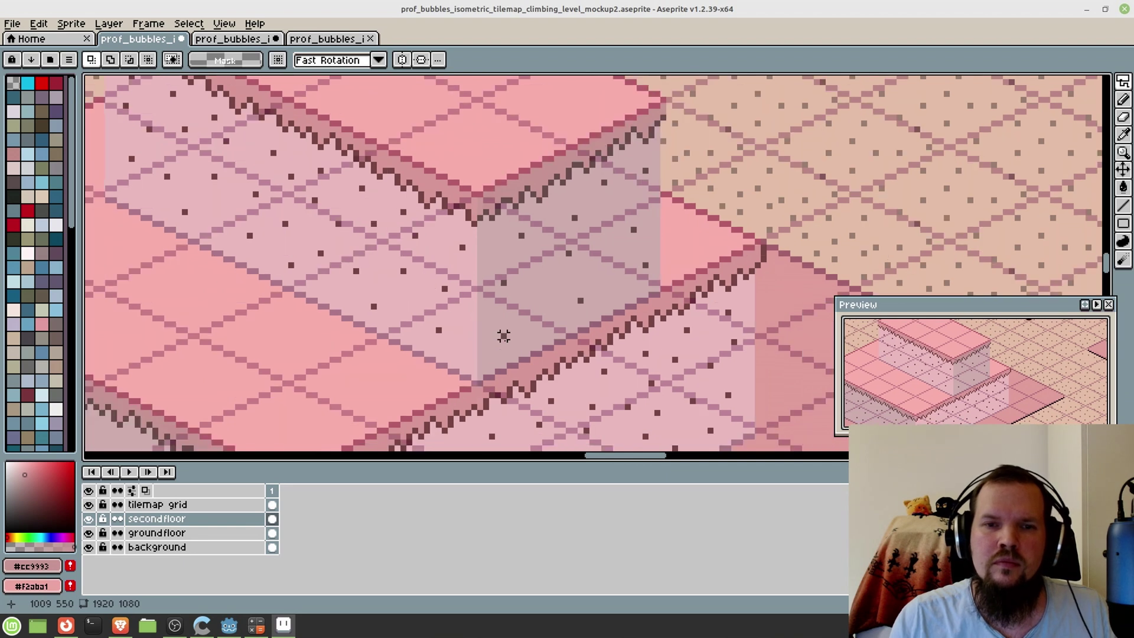
scroll(503, 372, up, 3)
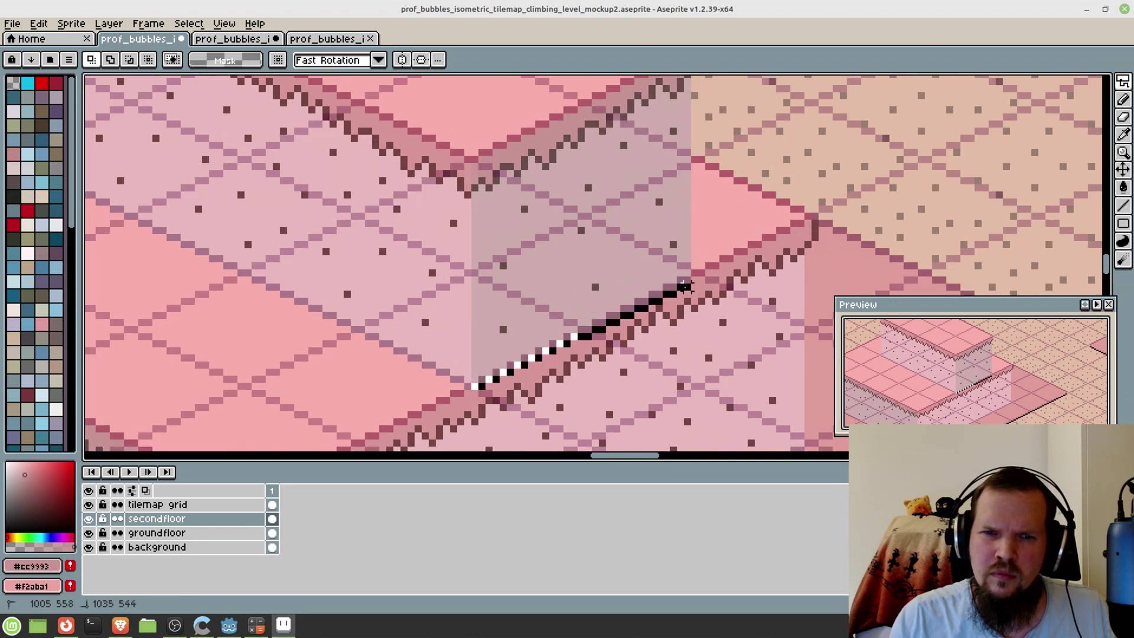
key(alt+Tab)
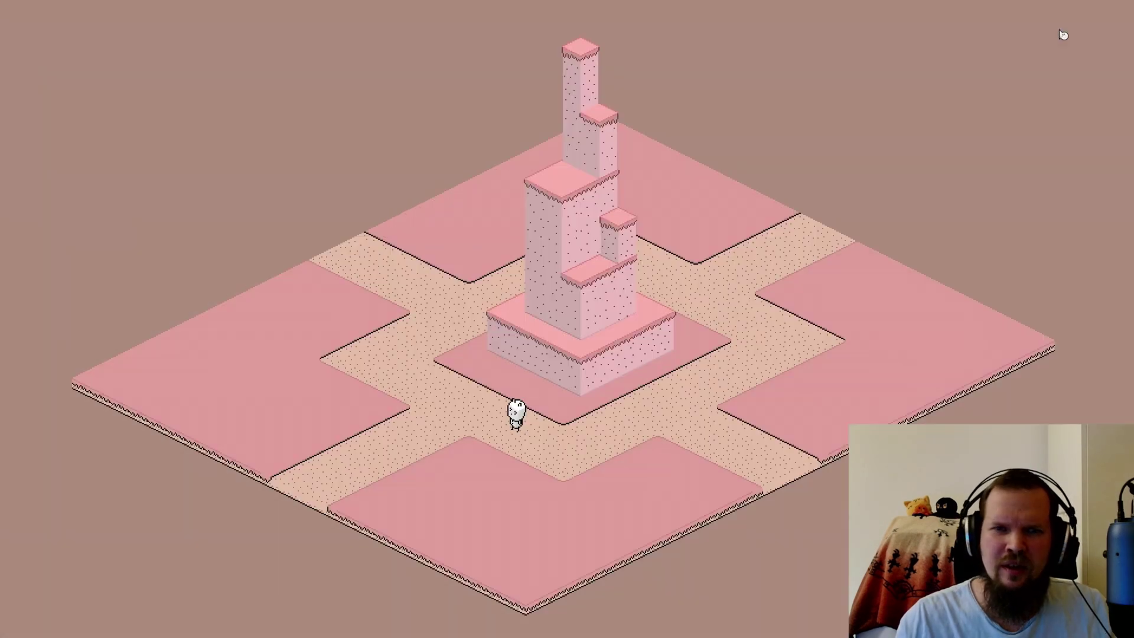
key(Right)
key(Up)
key(Right)
key(Up)
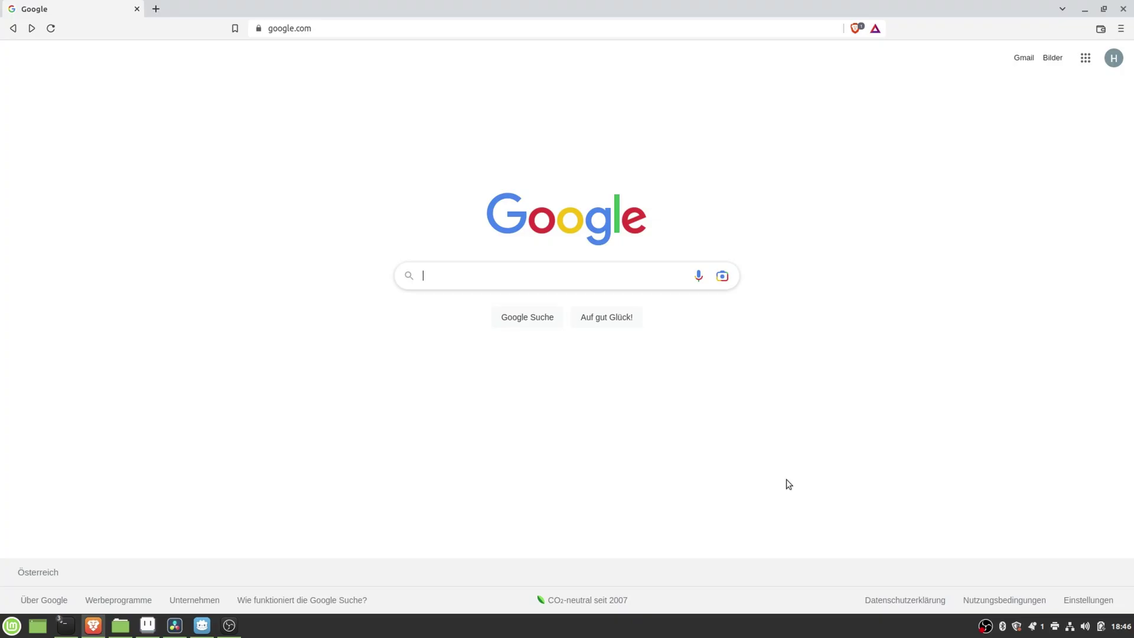
Step: In the web browser, search Google for "ysort nodes godot", open the Godot YSort documentation and highlight its heading and summary
text(ysort nodes )
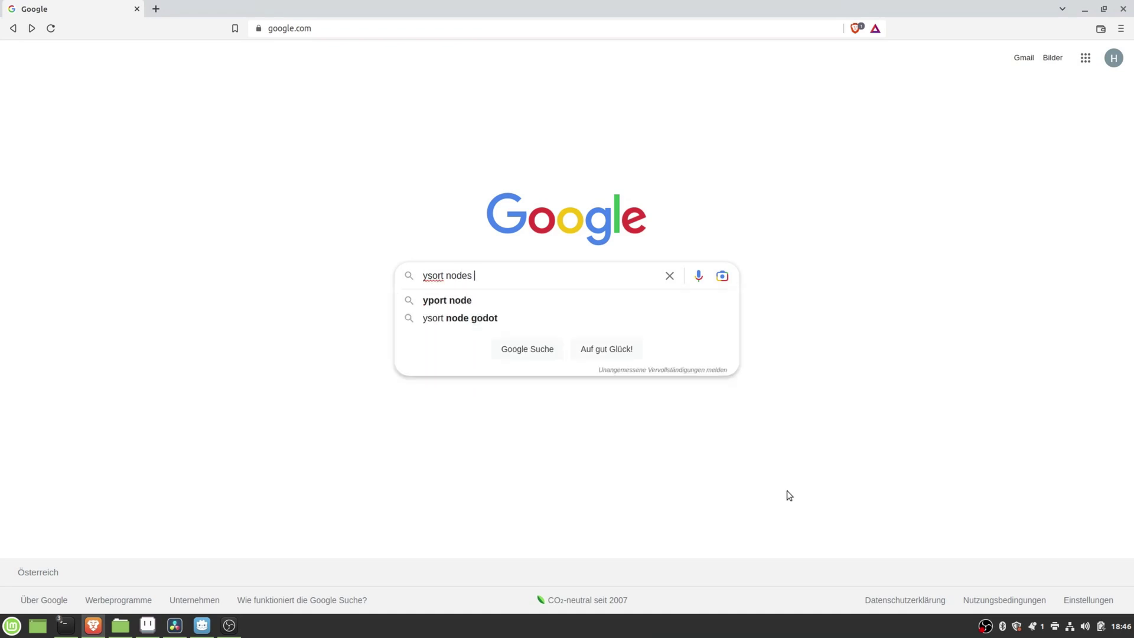
text(godot)
key(Return)
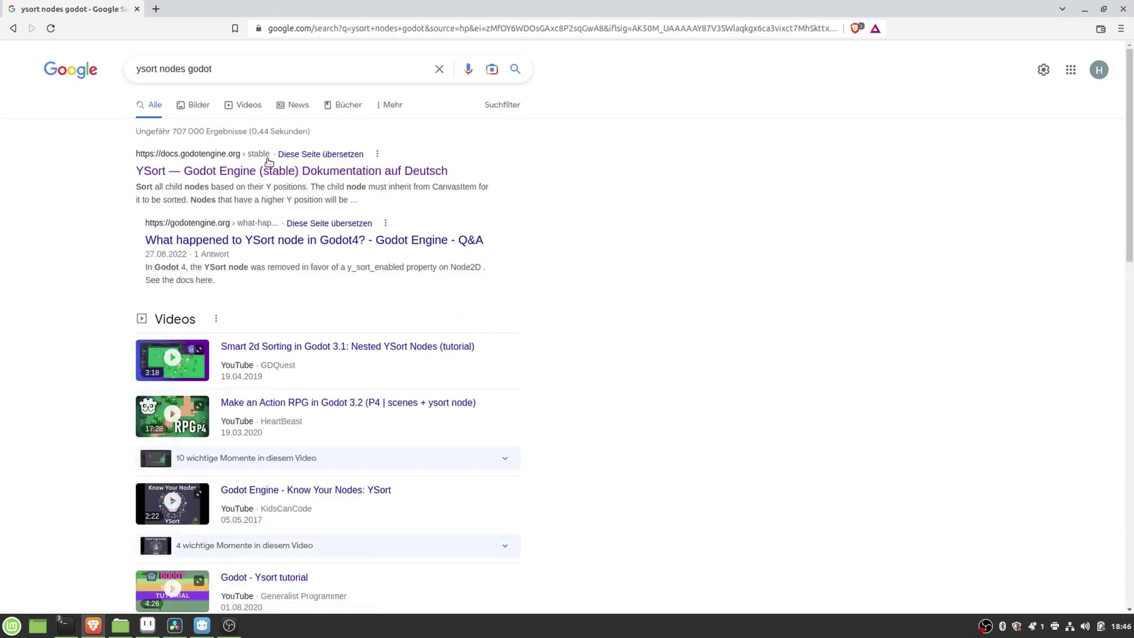
click(268, 163)
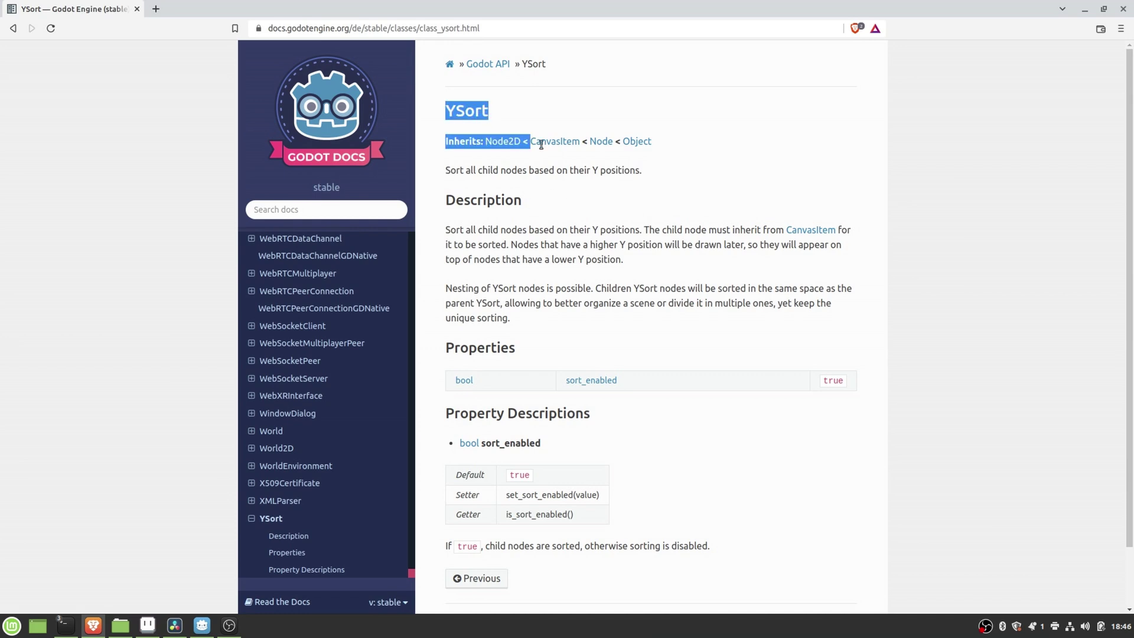
drag(540, 145, 629, 175)
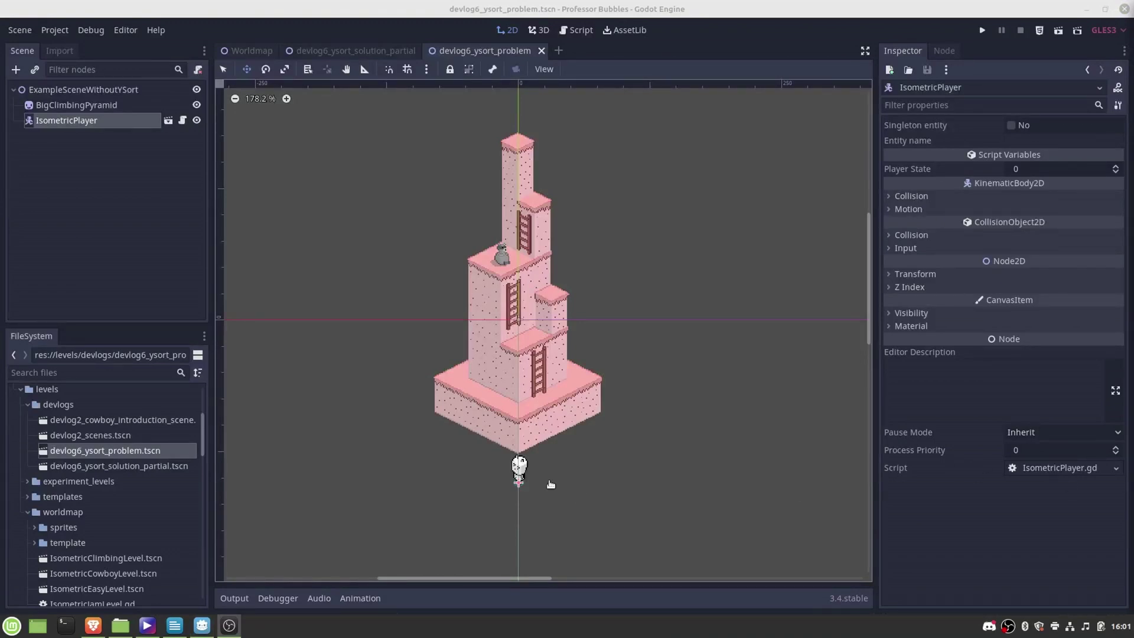
Step: In Godot's devlog6_ysort_problem scene, move the IsometricPlayer slightly down and right in front of the climbing pyramid
mouse_move(519, 470)
mouse_down()
mouse_move(517, 453)
mouse_move(430, 405)
mouse_move(491, 359)
mouse_move(477, 372)
mouse_move(495, 400)
mouse_move(531, 384)
mouse_move(511, 318)
mouse_move(454, 301)
mouse_move(514, 265)
mouse_move(603, 331)
mouse_move(585, 373)
mouse_move(601, 387)
mouse_move(584, 436)
mouse_move(521, 479)
mouse_up()
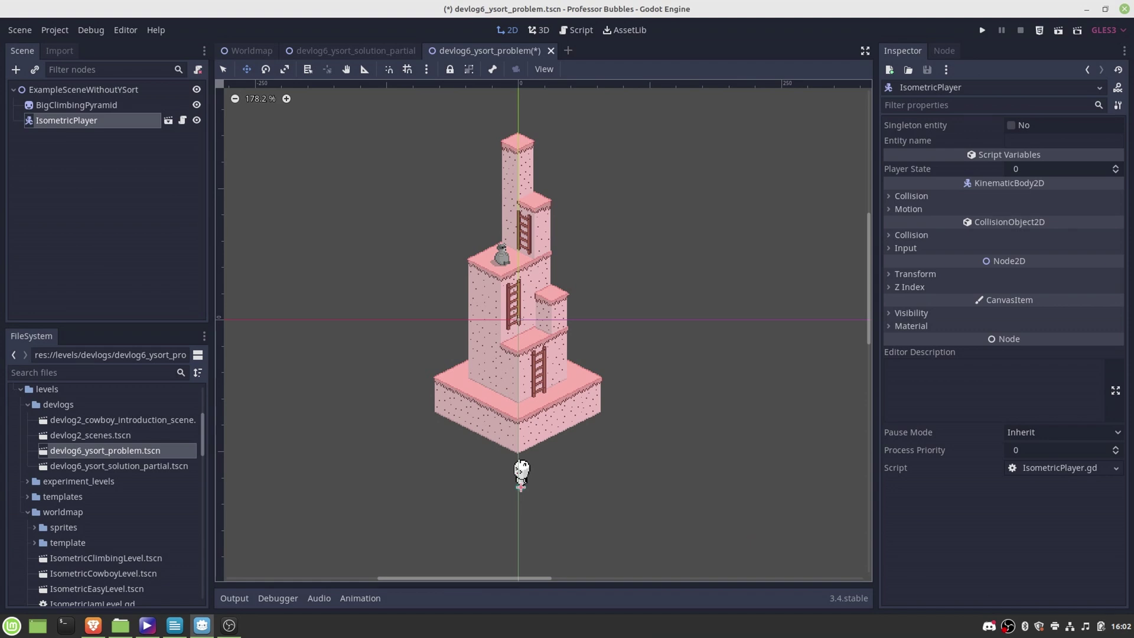
Step: In the devlog6_ysort_solution_partial scene, change the root node ExampleSceneWithYSort to the YSort type
click(352, 50)
right_click(108, 90)
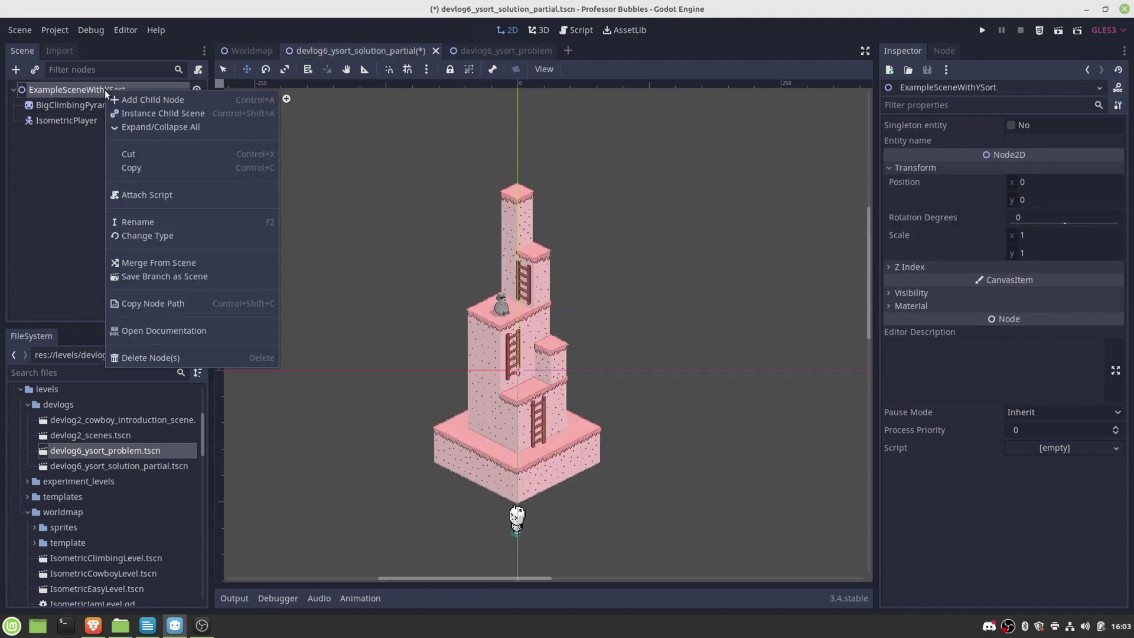
click(166, 236)
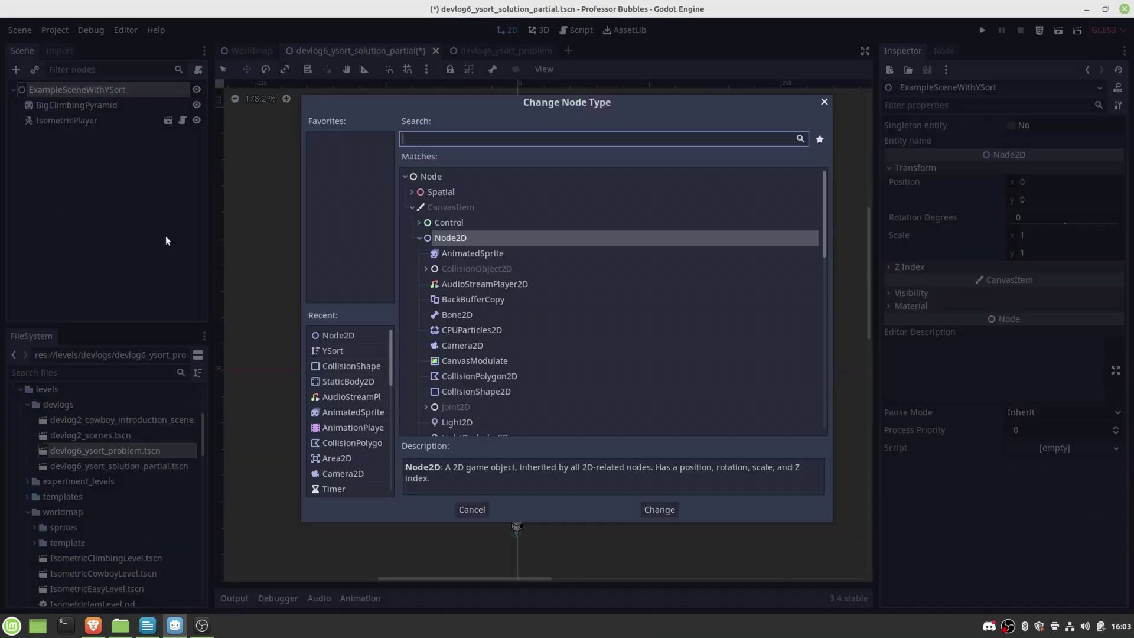
text(ysort)
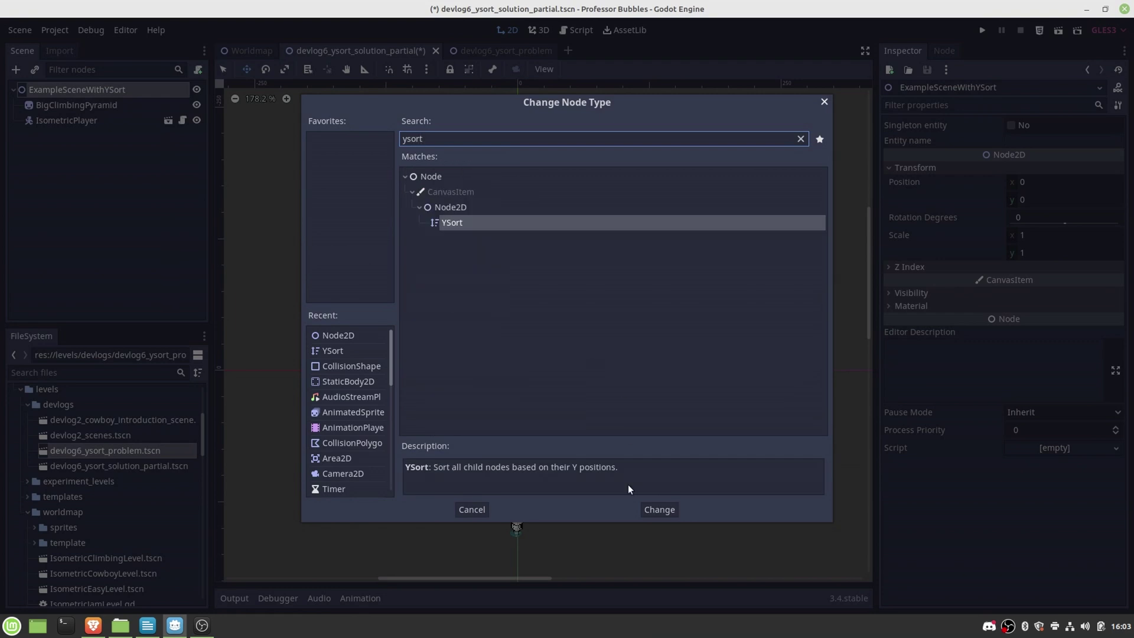
click(660, 510)
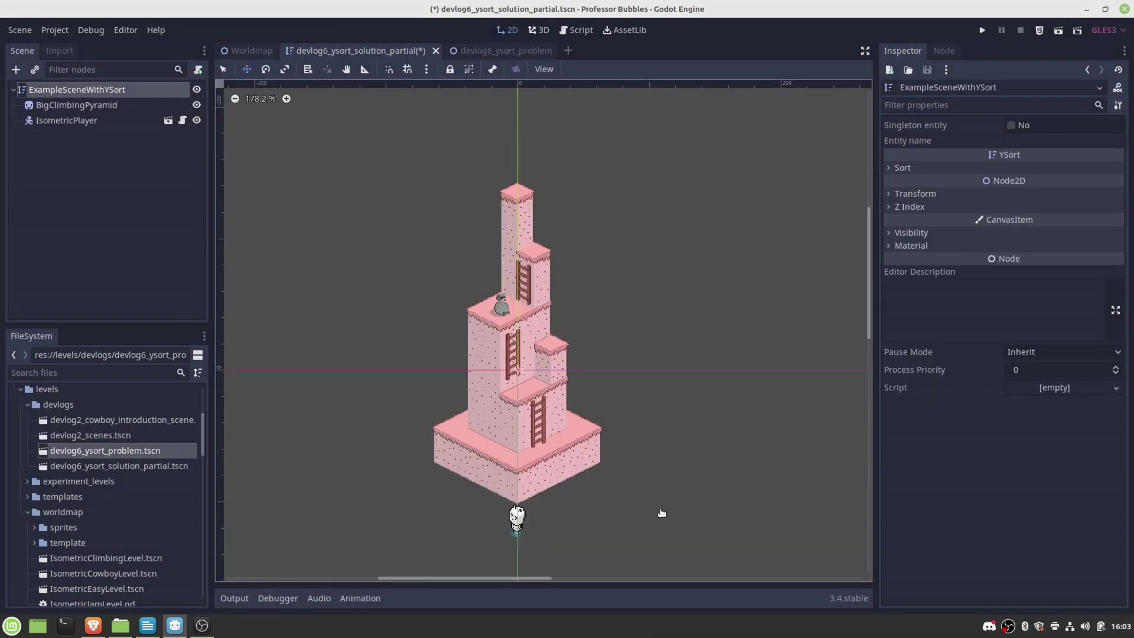
Step: Test the Y sorting by moving the IsometricPlayer behind the pyramid, past its right side and to its lower-left corner
click(89, 121)
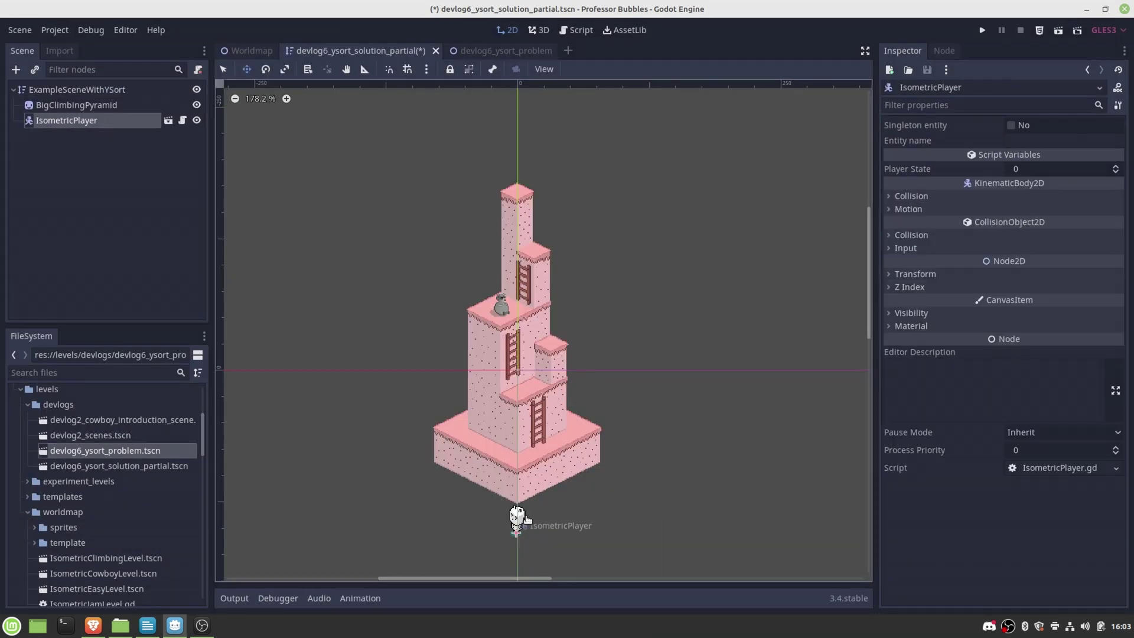
drag(516, 515, 521, 314)
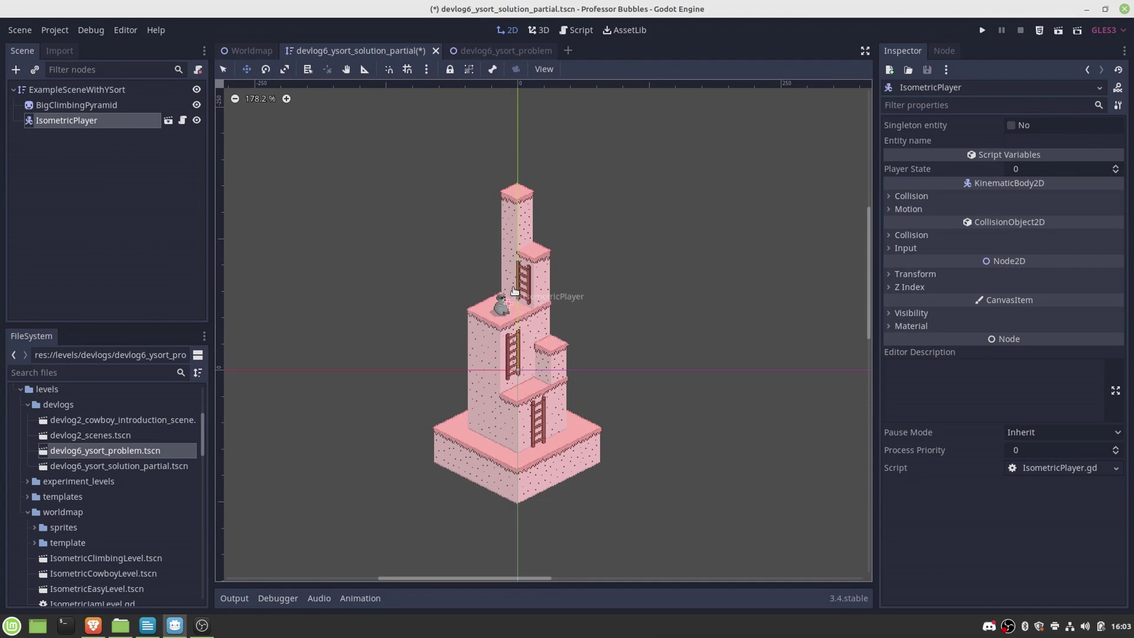
drag(505, 311, 589, 380)
drag(474, 366, 430, 483)
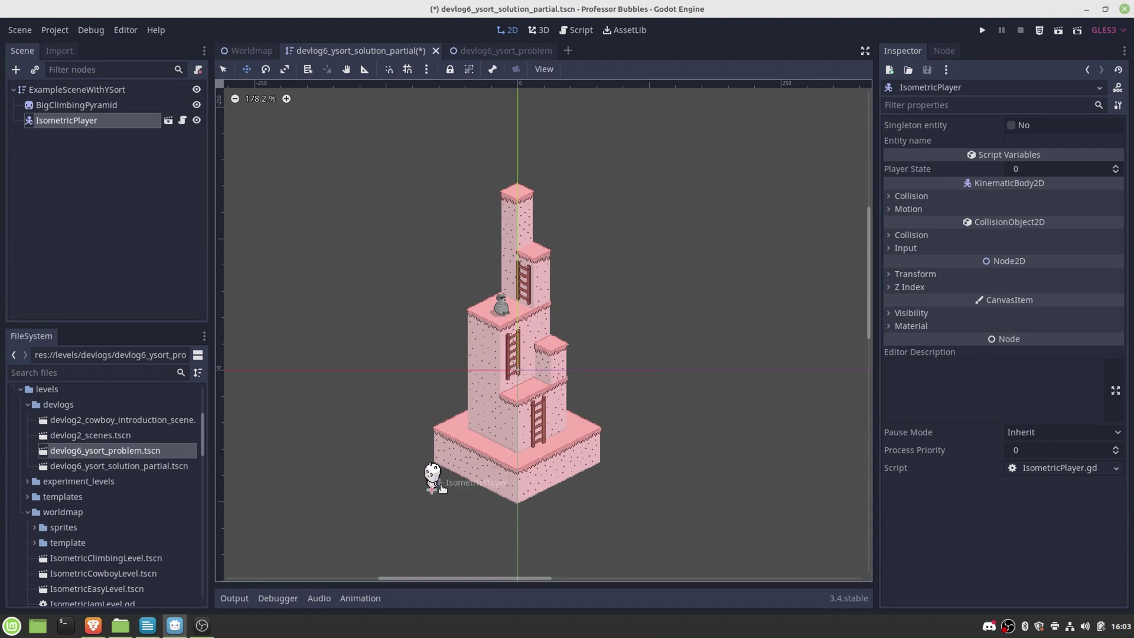
Step: Set the BigClimbingPyramid sprite's vertical offset to -113 and move the IsometricPlayer up to the pyramid to test the sorting
click(107, 109)
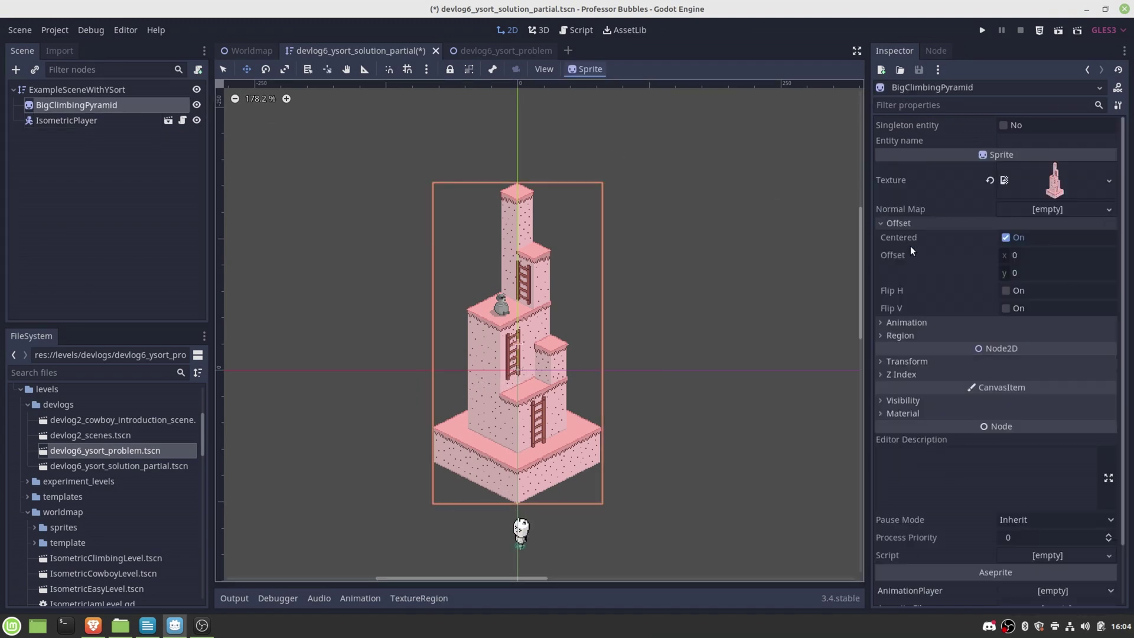
click(1049, 274)
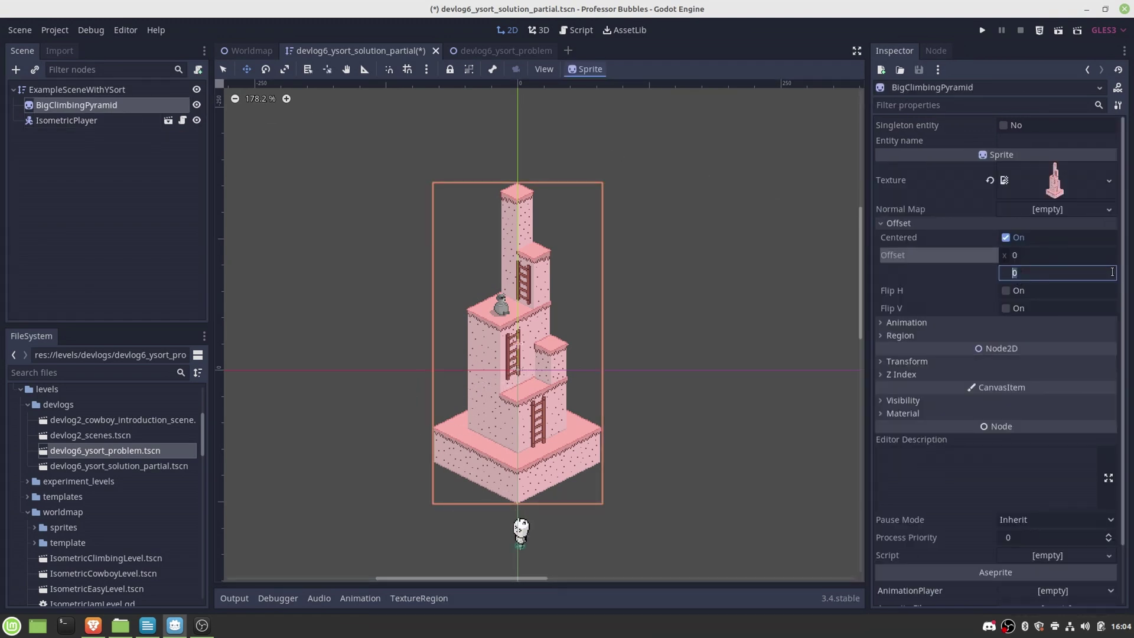
key(Return)
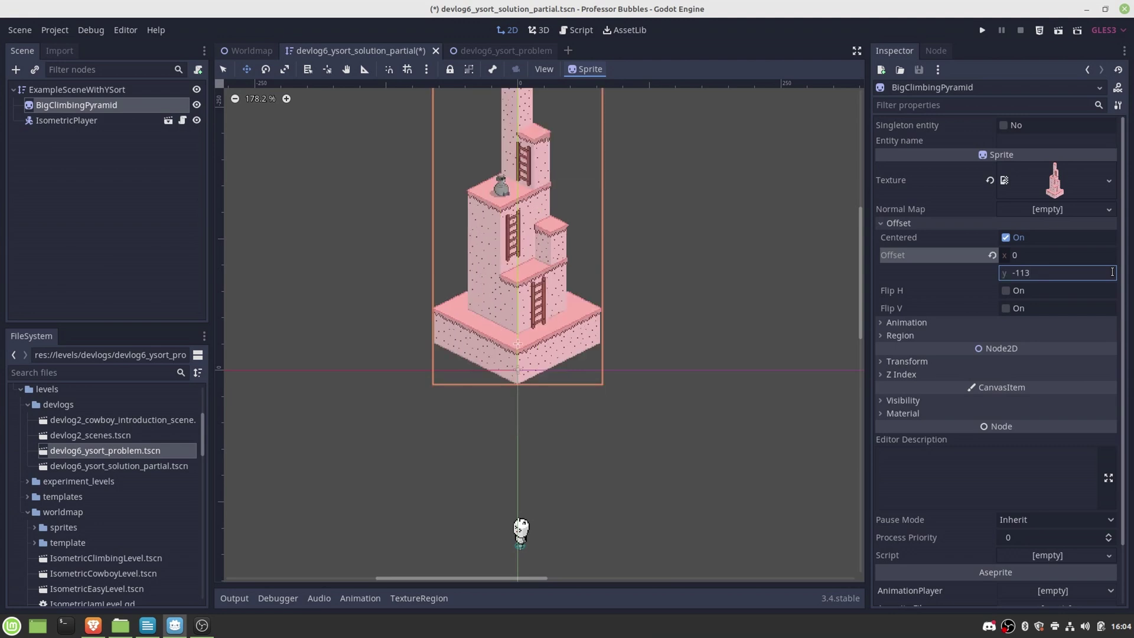
click(97, 123)
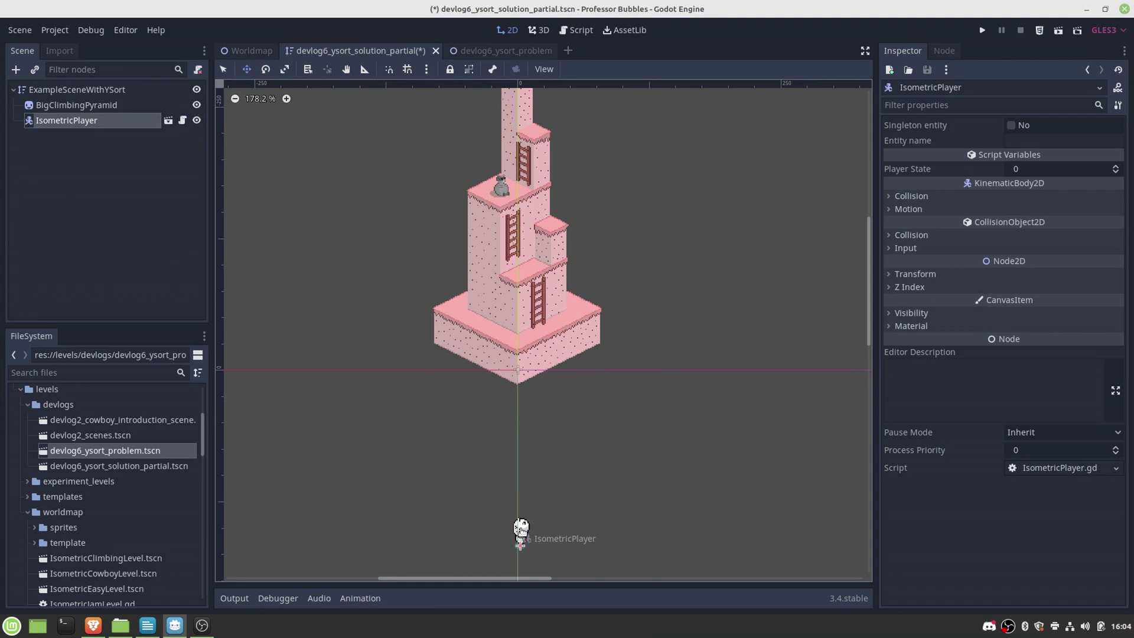
drag(522, 530, 556, 290)
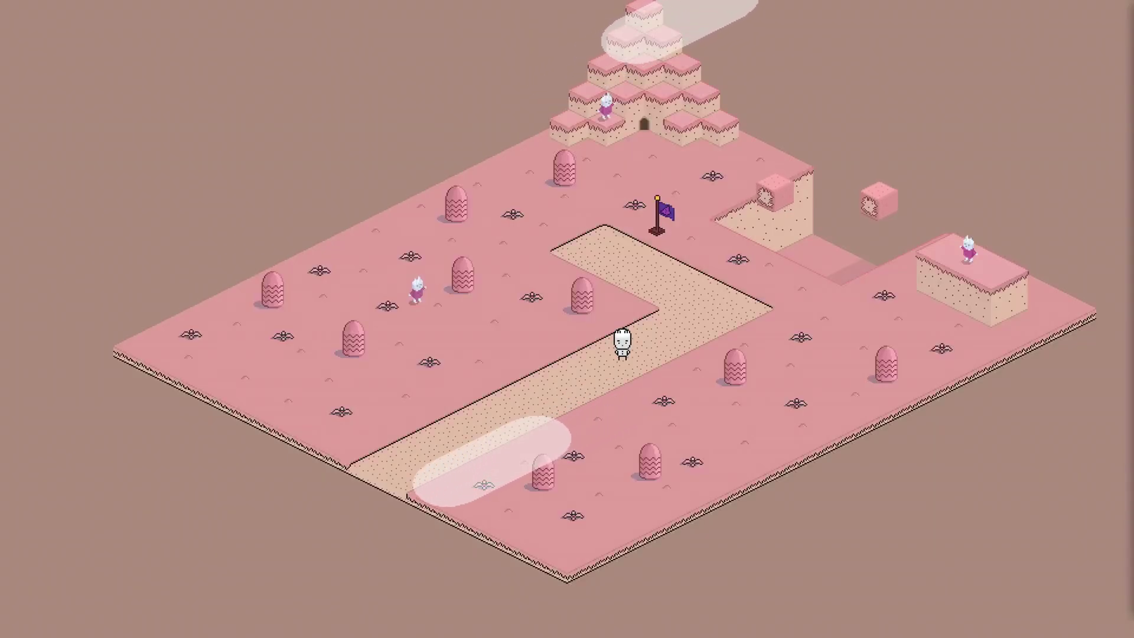
key(Left)
key(Left)
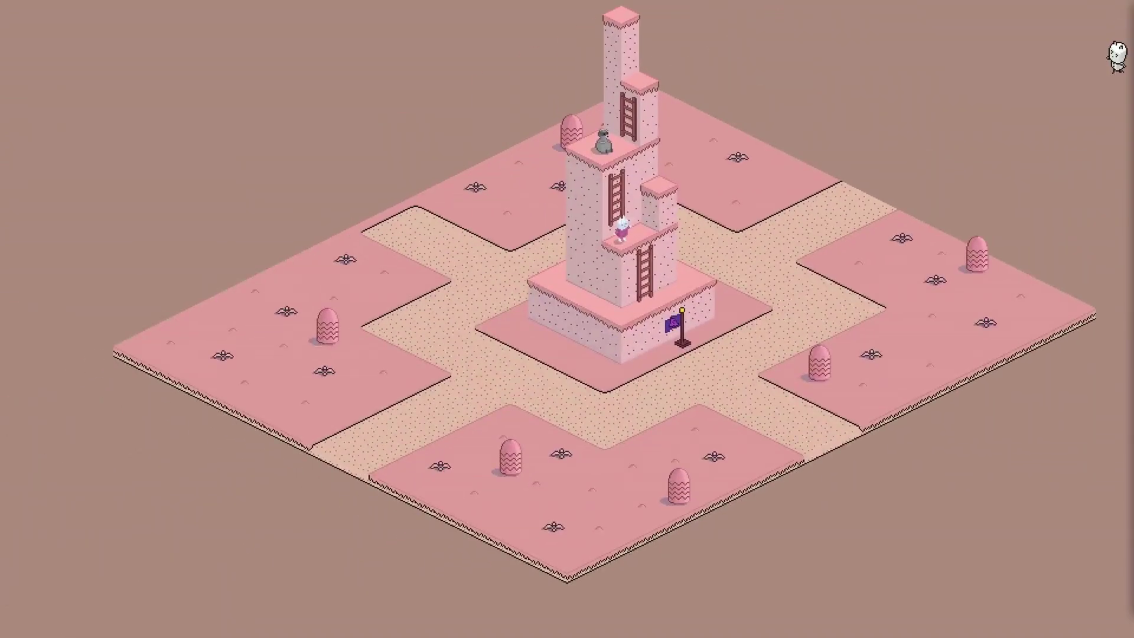
key(Down)
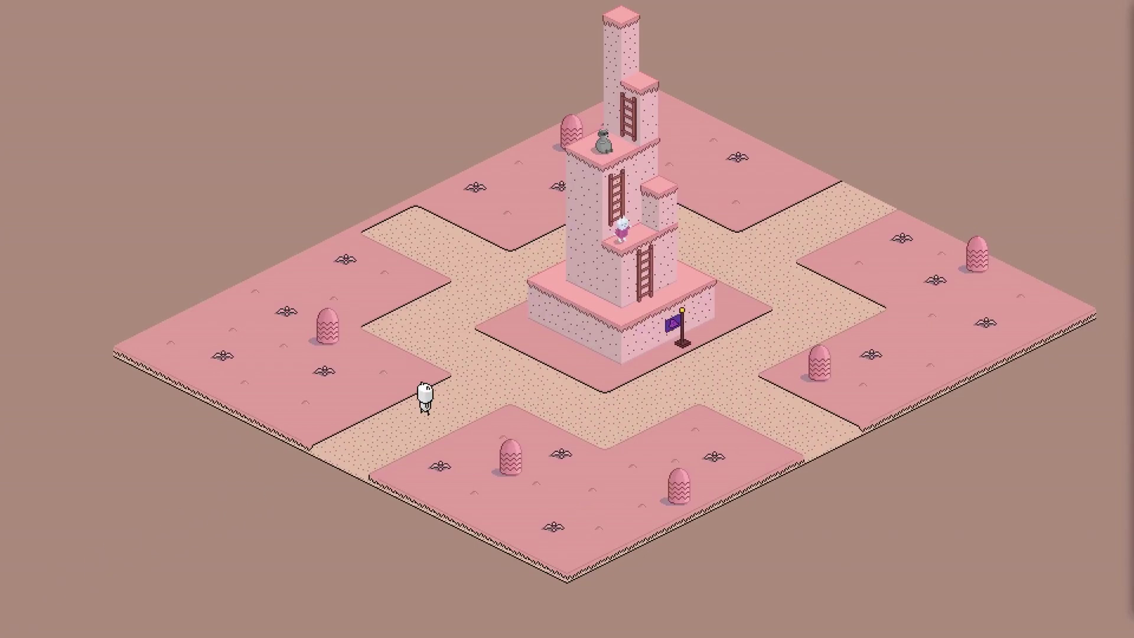
key(Right)
key(Up)
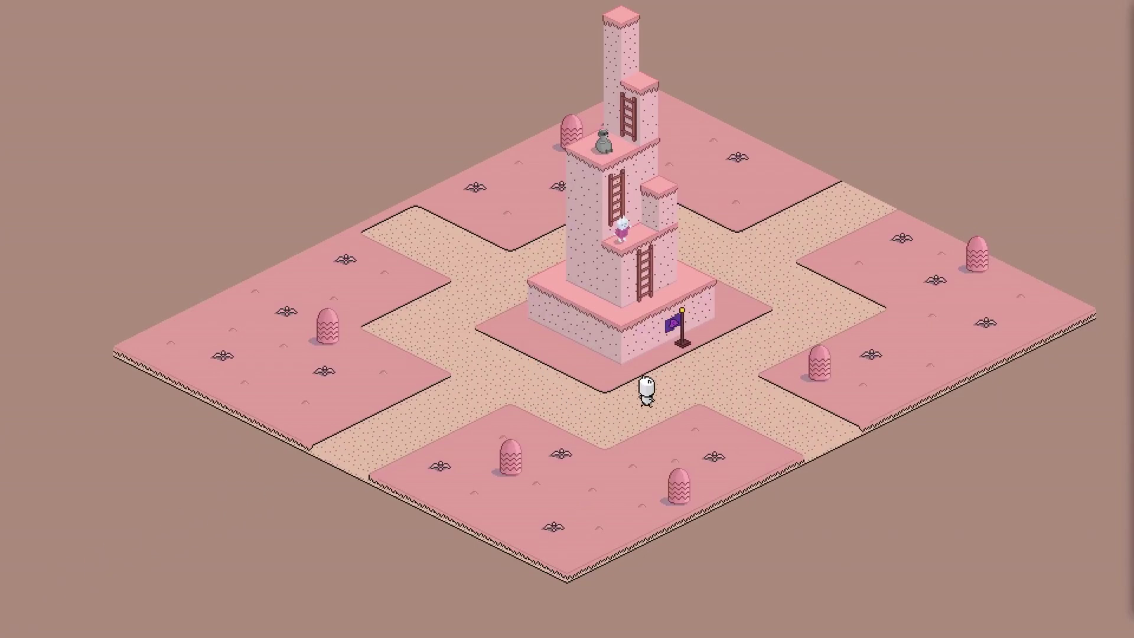